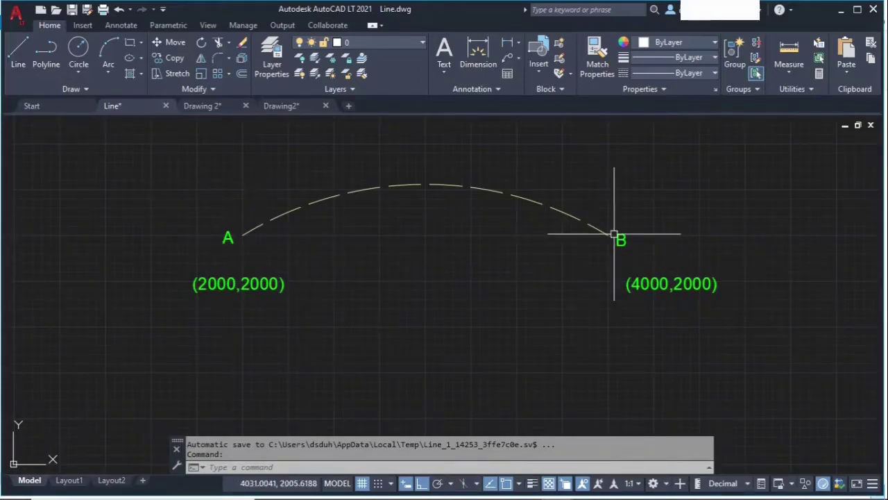
Step: Draw a trial line ending at point B, then erase it
key(l)
key(Return)
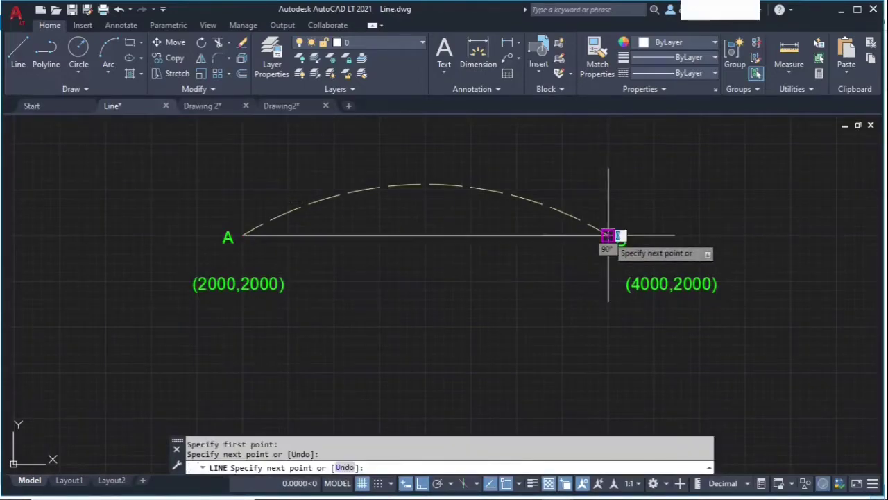
click(608, 236)
key(Return)
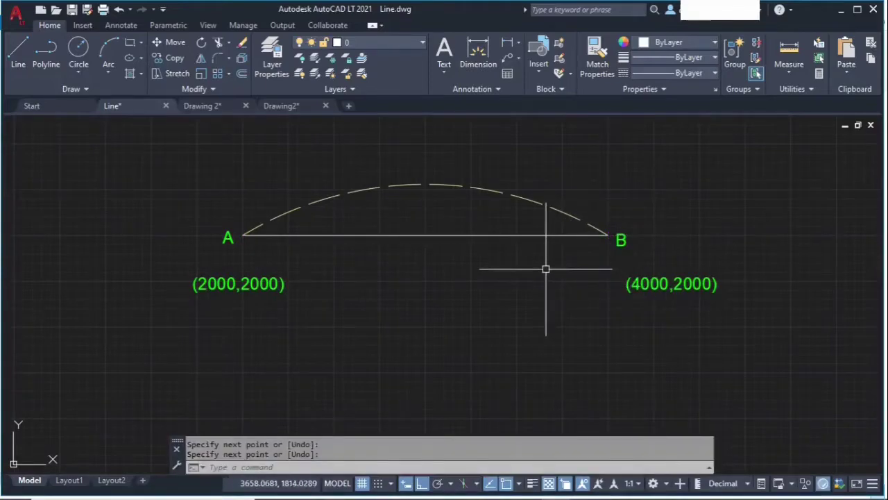
key(Delete)
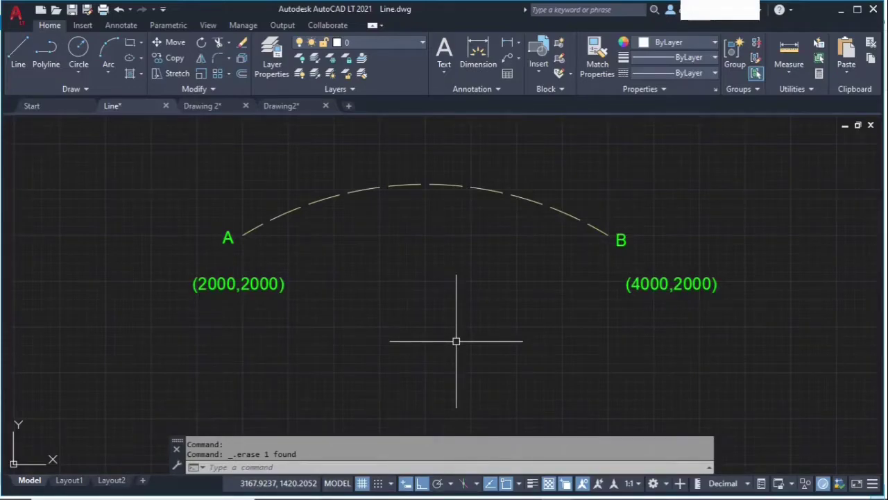
Step: Draw a line from point A to point B, then delete it again
text(L)
key(Return)
click(242, 236)
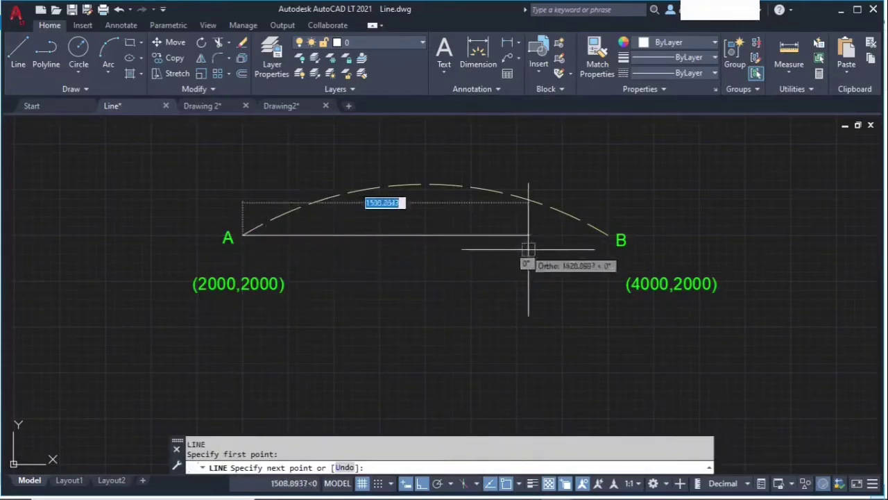
click(609, 236)
key(Return)
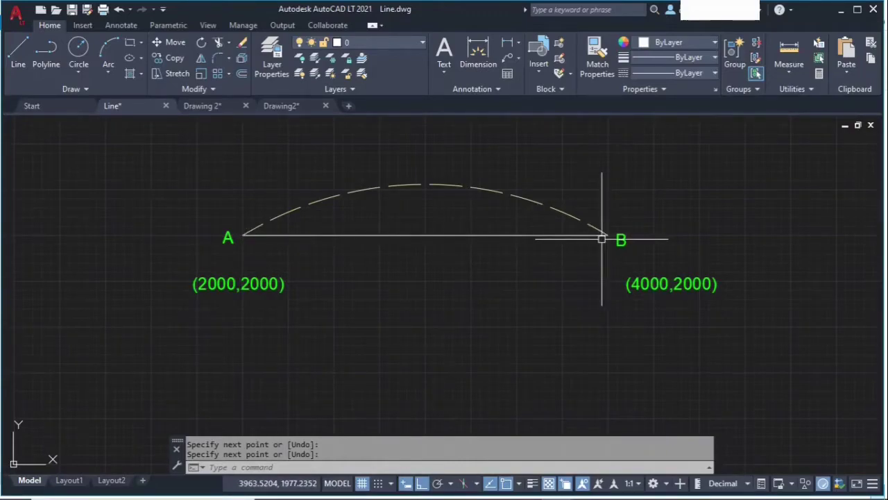
click(484, 238)
key(Delete)
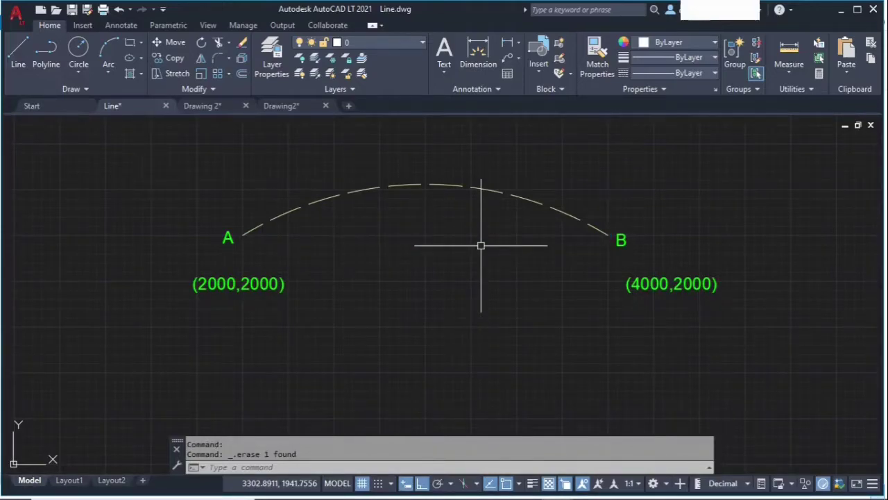
Step: Start a new LINE command by entering L at the command line
click(230, 469)
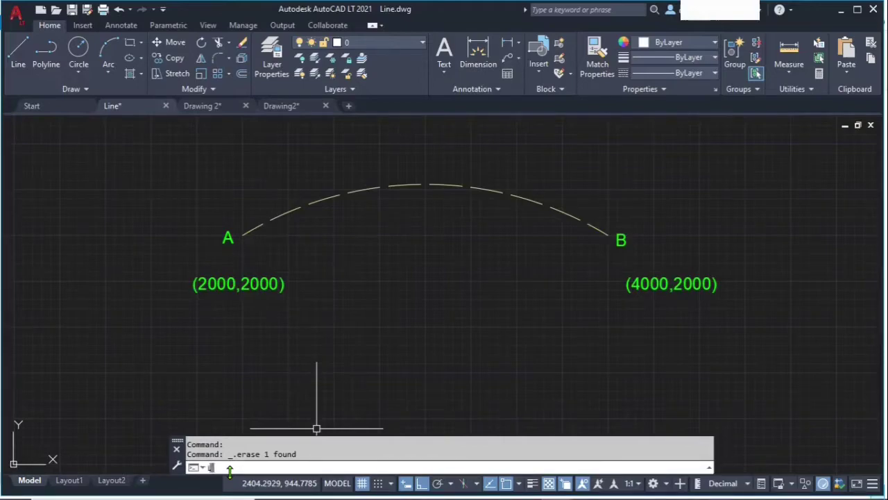
text(L)
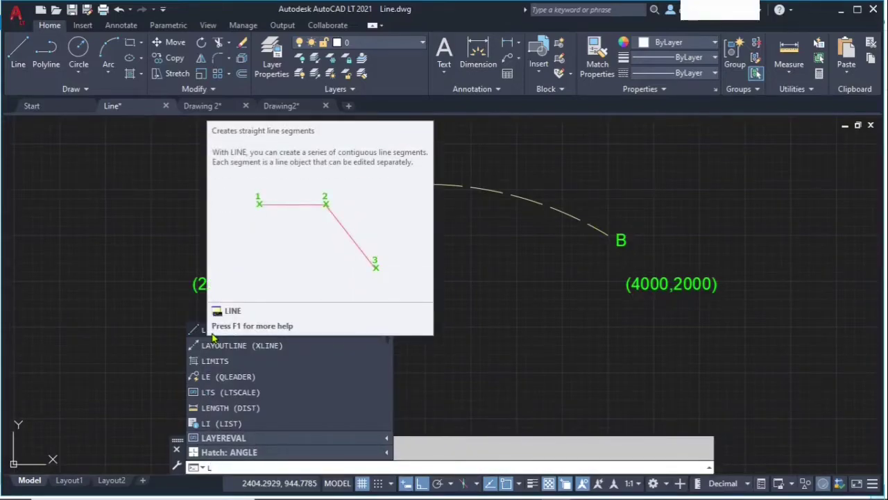
mouse_move(219, 330)
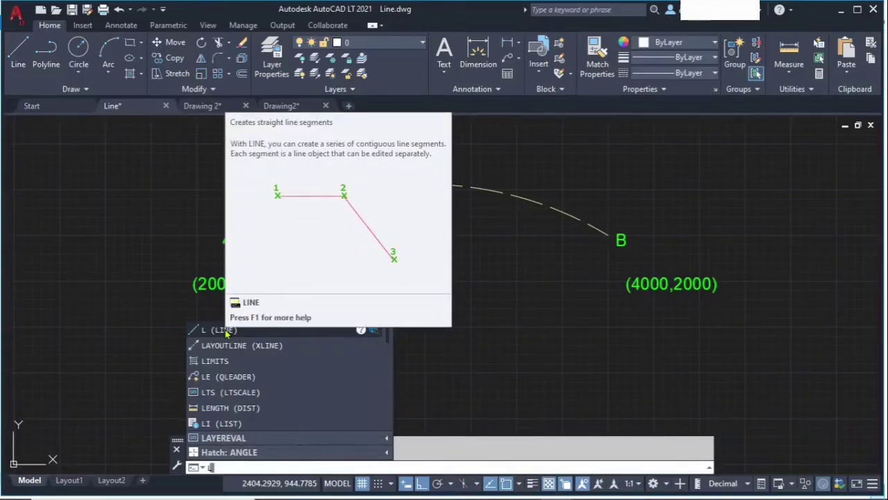
key(Return)
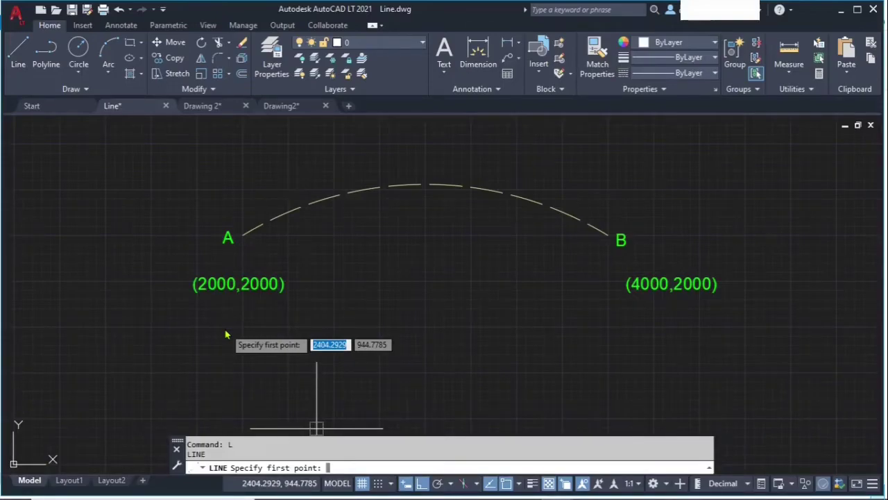
Step: Toggle command-line AutoComplete under Input Settings and pick endpoint A as the line's start
click(177, 465)
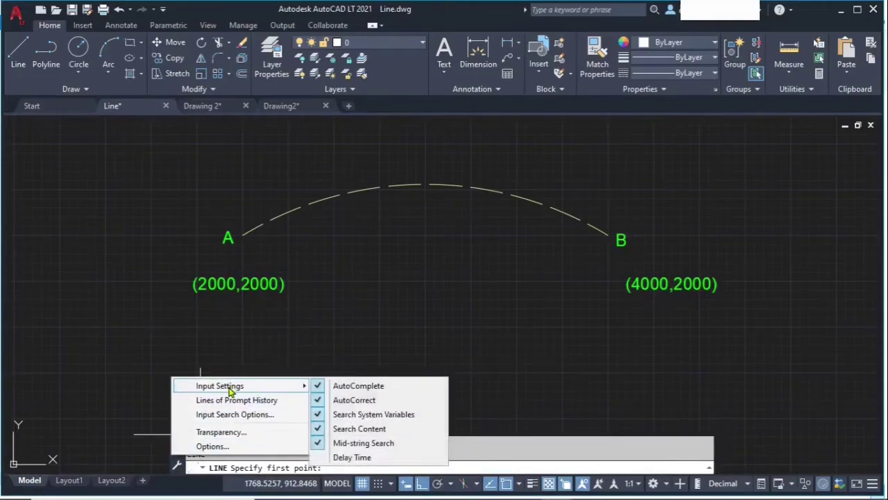
mouse_move(220, 385)
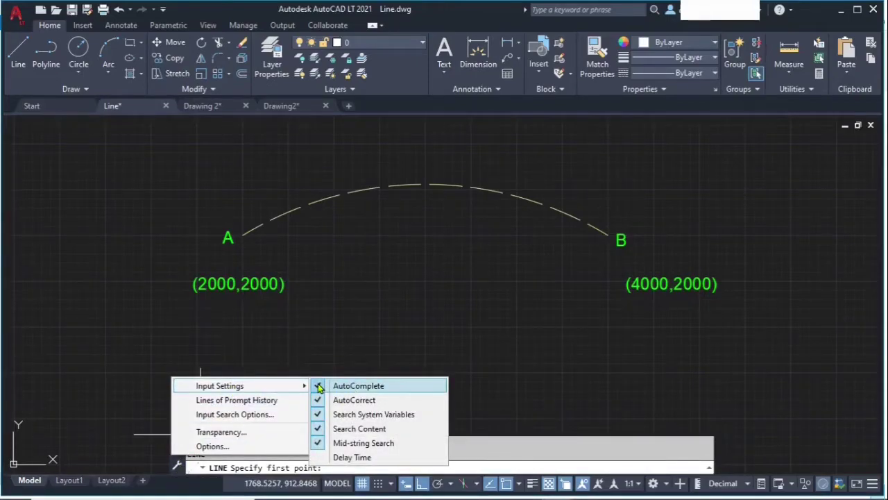
click(319, 385)
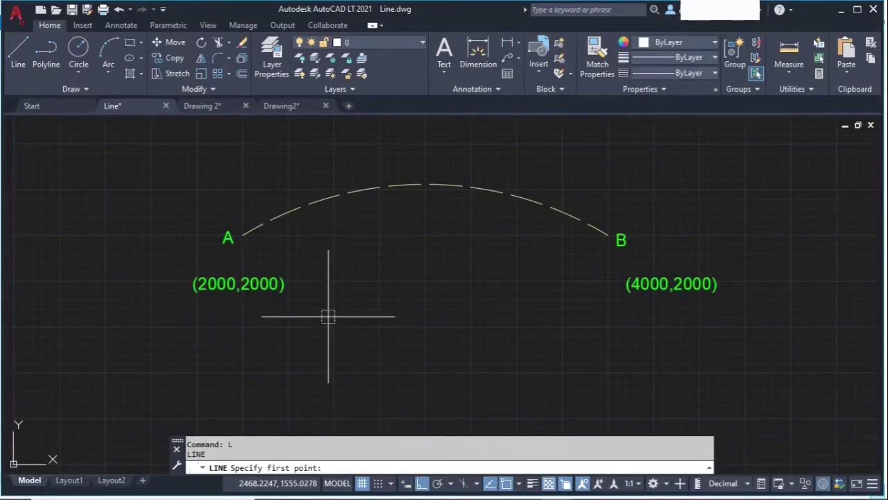
click(243, 234)
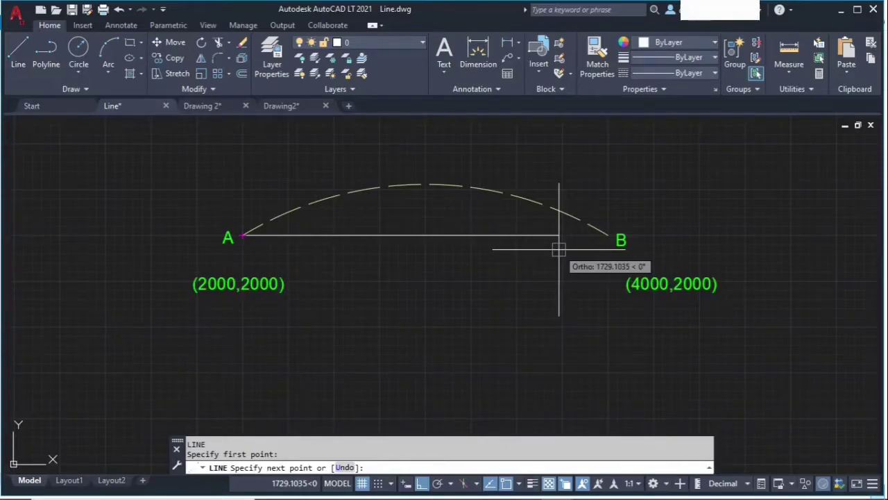
Step: Undo, draw line AB from point A to point B, then erase it
text(u)
key(Return)
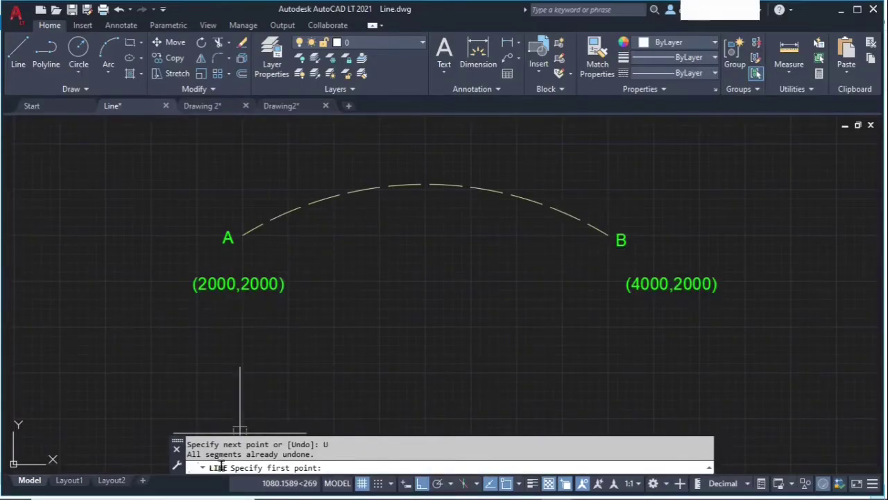
click(242, 236)
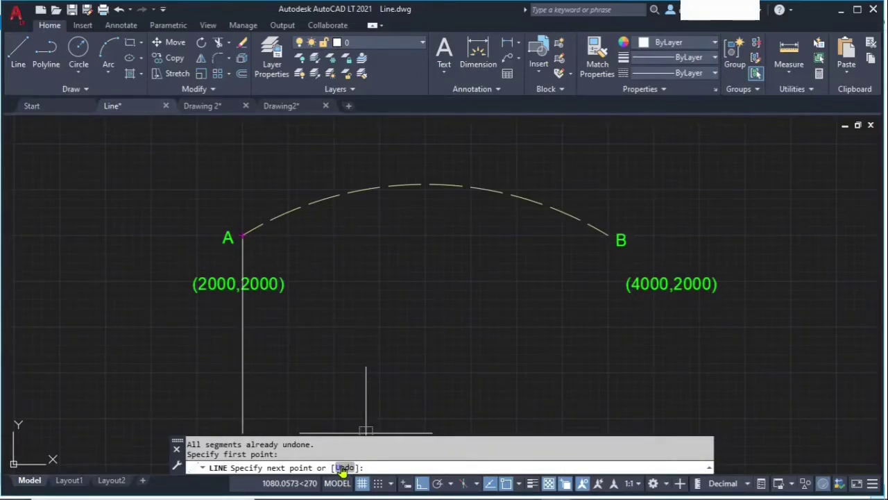
click(607, 236)
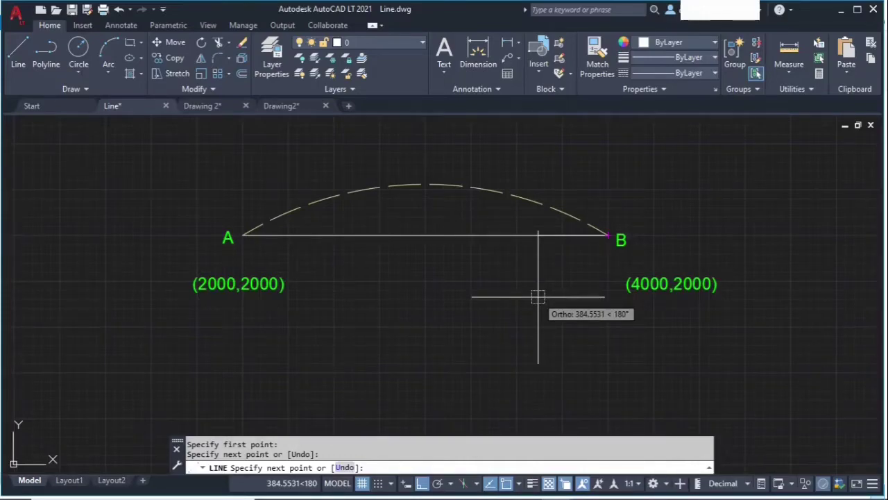
key(Return)
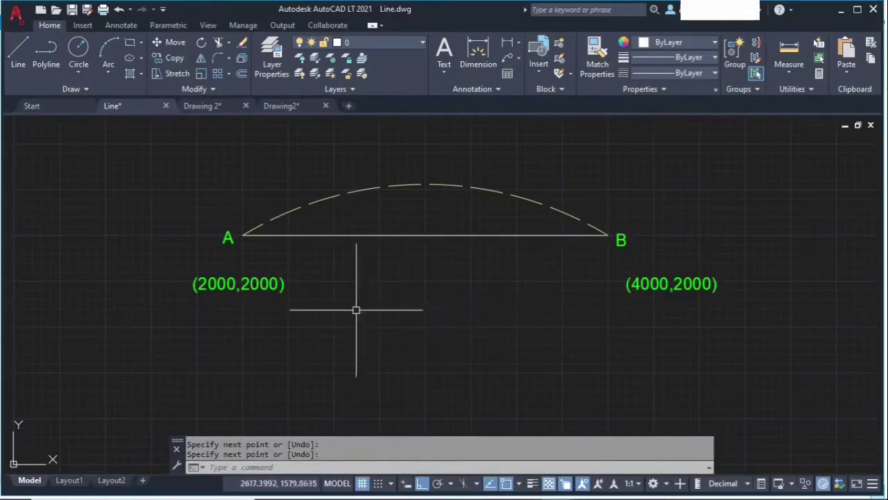
click(434, 236)
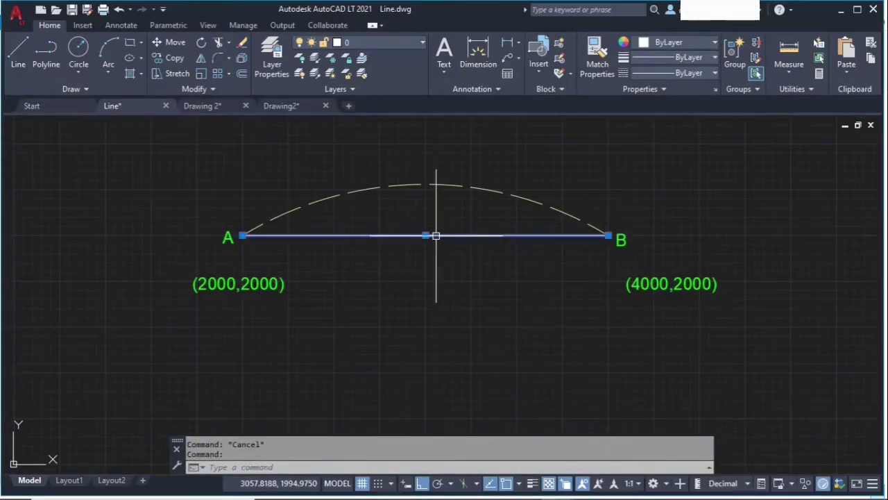
key(Delete)
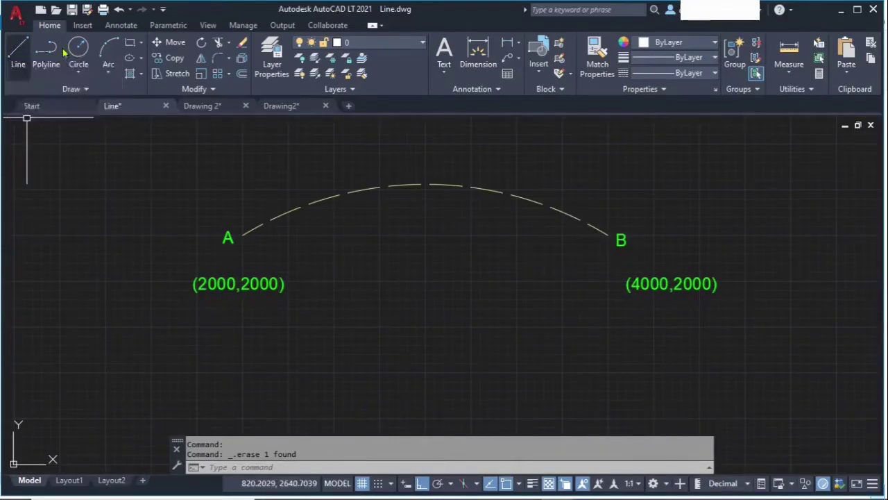
click(11, 57)
click(12, 57)
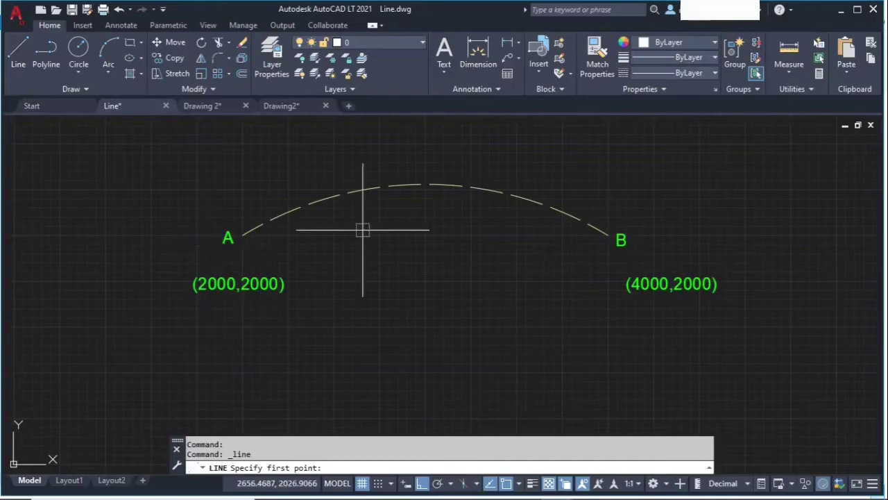
text(200)
text(0,20)
text(00)
key(Return)
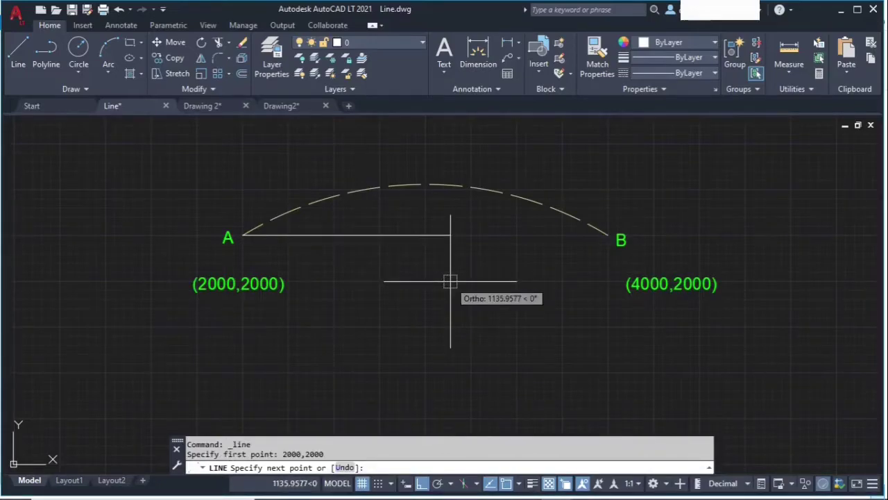
text(40)
text(00,)
text(2000)
key(Return)
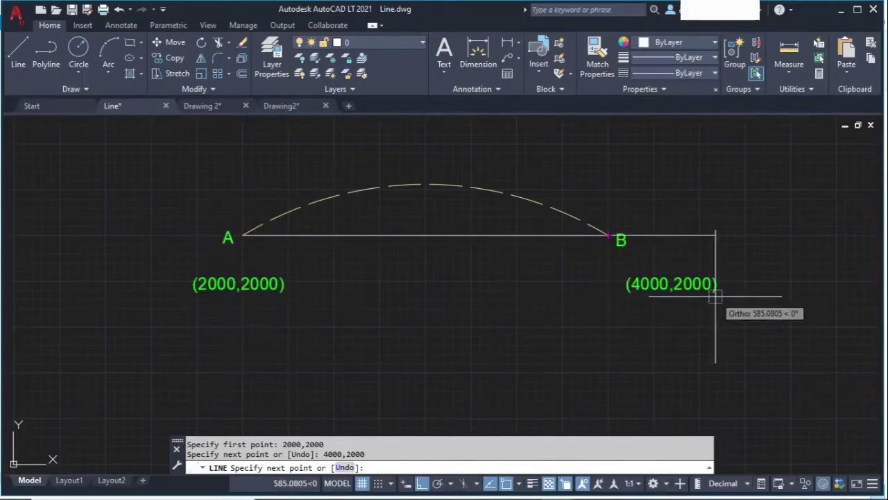
key(Escape)
click(403, 235)
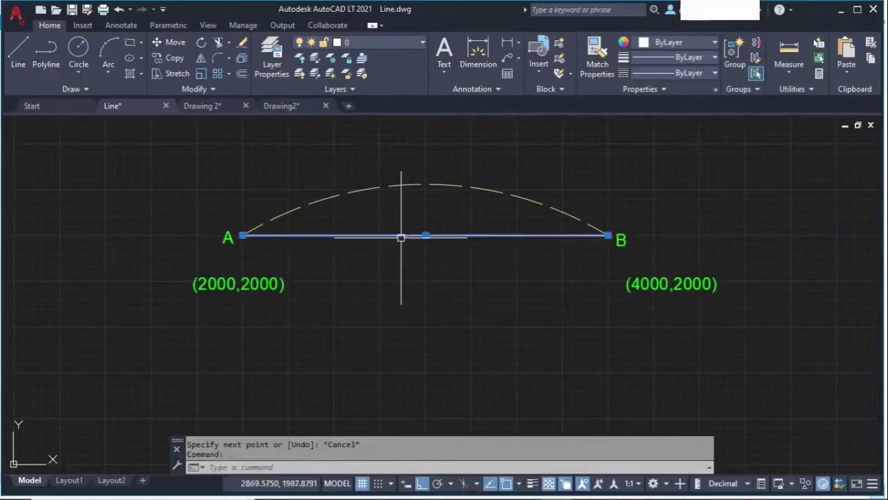
key(Delete)
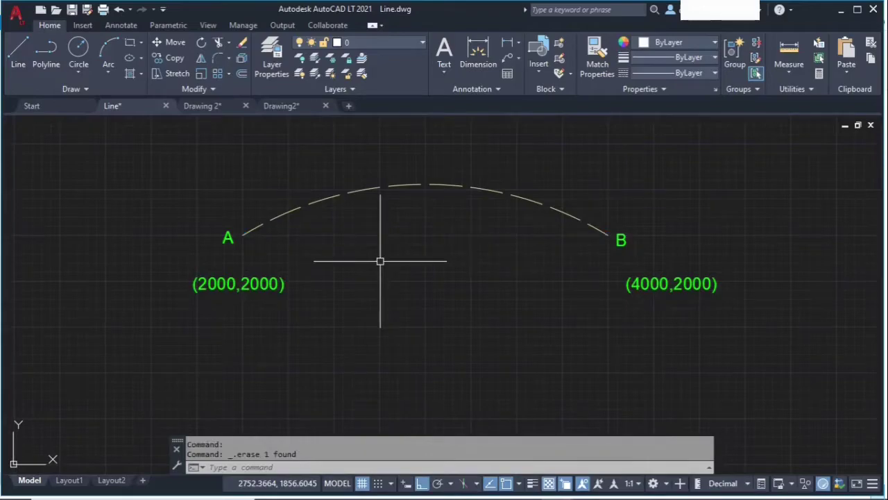
Step: Draw a 2000-unit horizontal line from point A to B by direct distance entry
text(L)
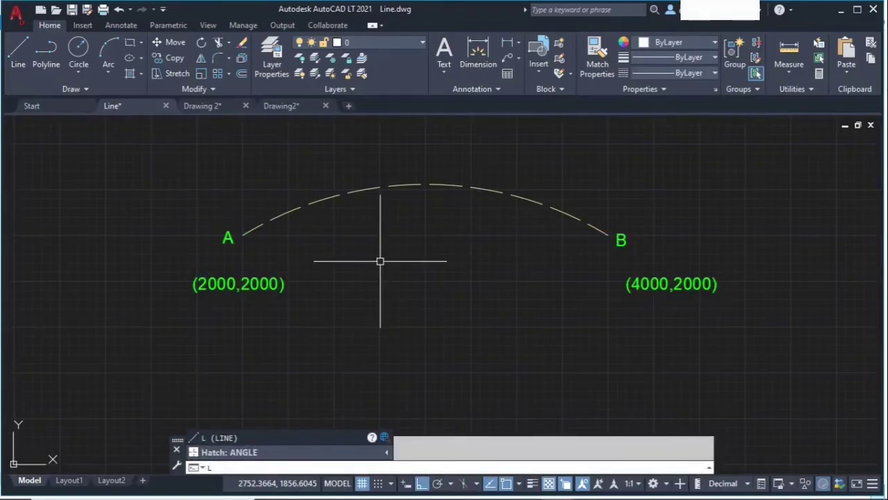
key(Return)
click(249, 235)
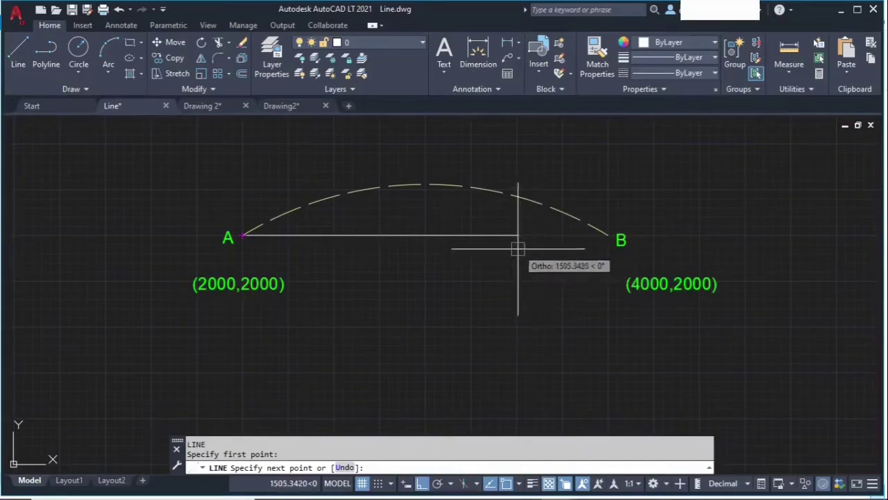
text(200)
text(0)
key(Return)
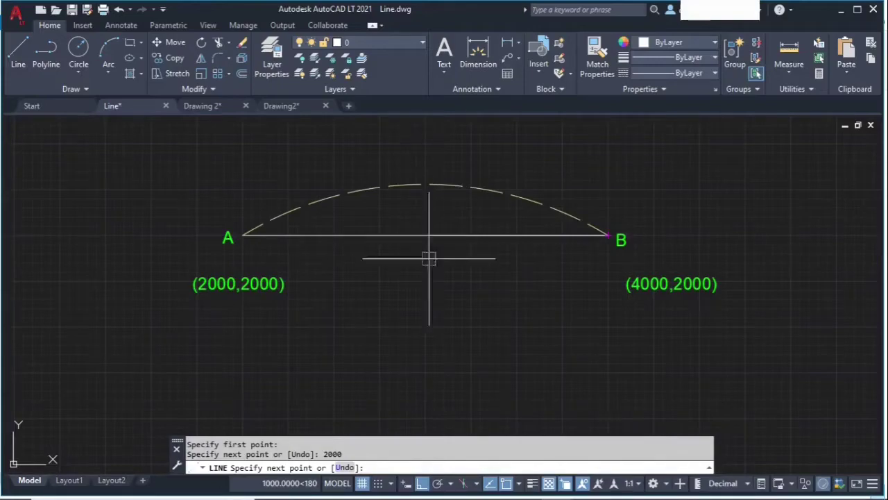
Step: Zoom out, rerun LINE and end the horizontal segment at point A
scroll(423, 362, down, 2)
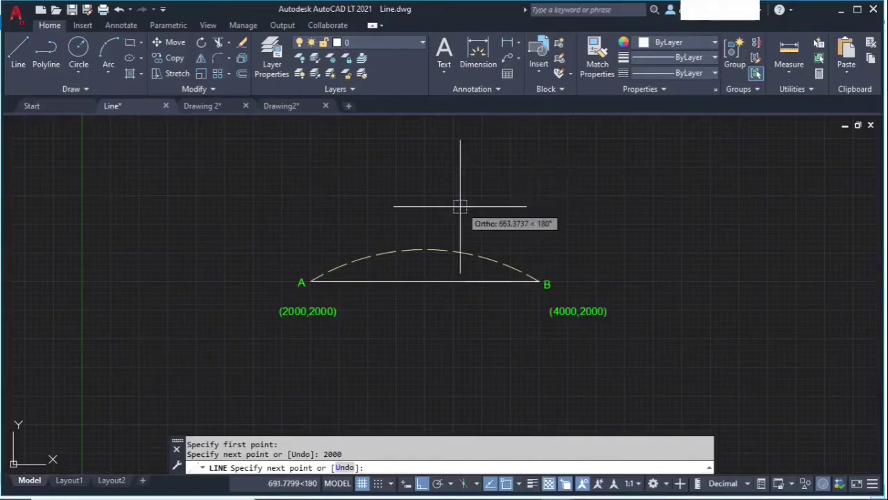
text(L)
key(Return)
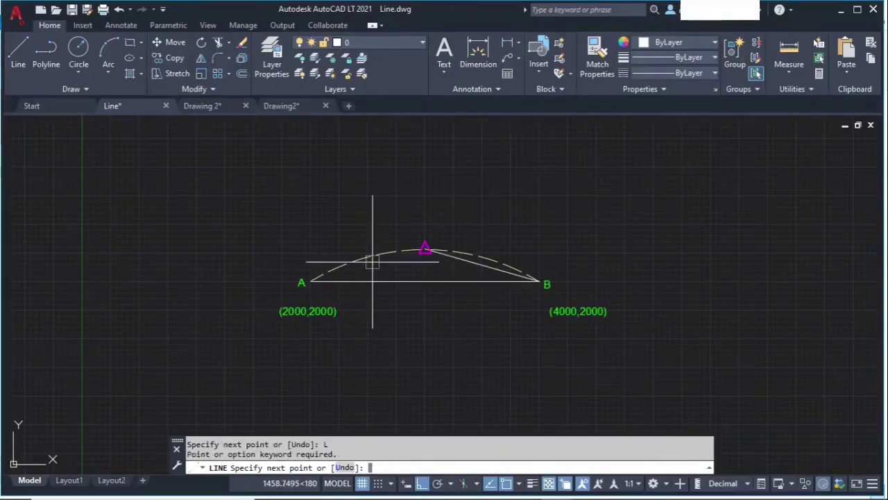
click(310, 281)
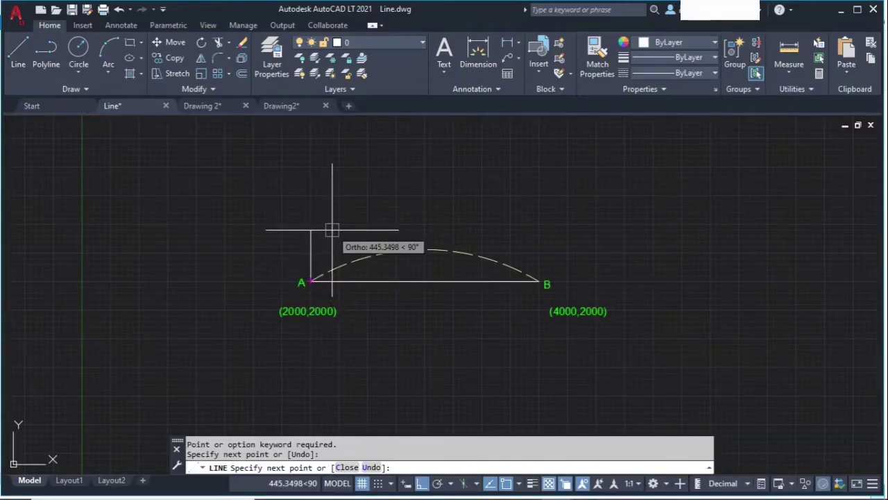
text(@)
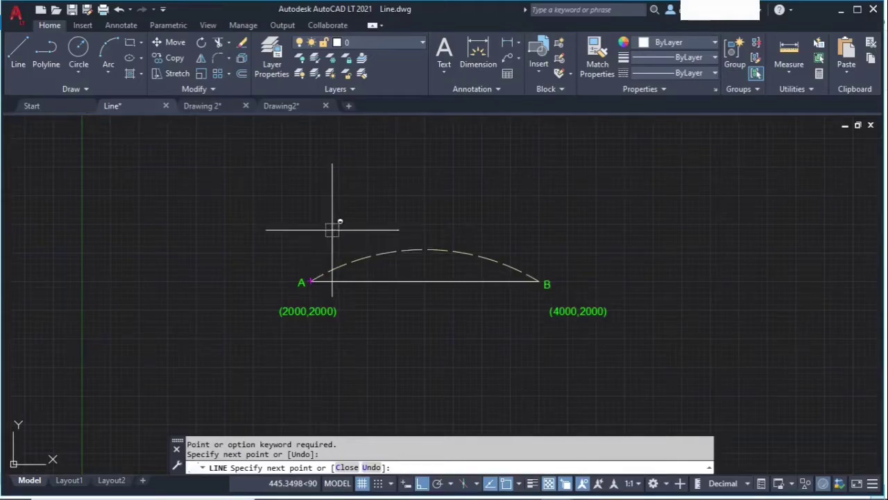
text(2000)
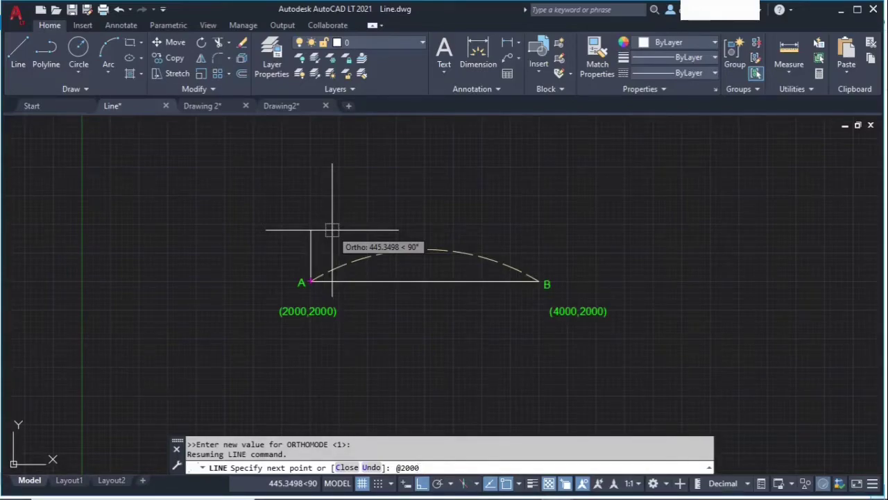
text(<4)
text(5)
key(Return)
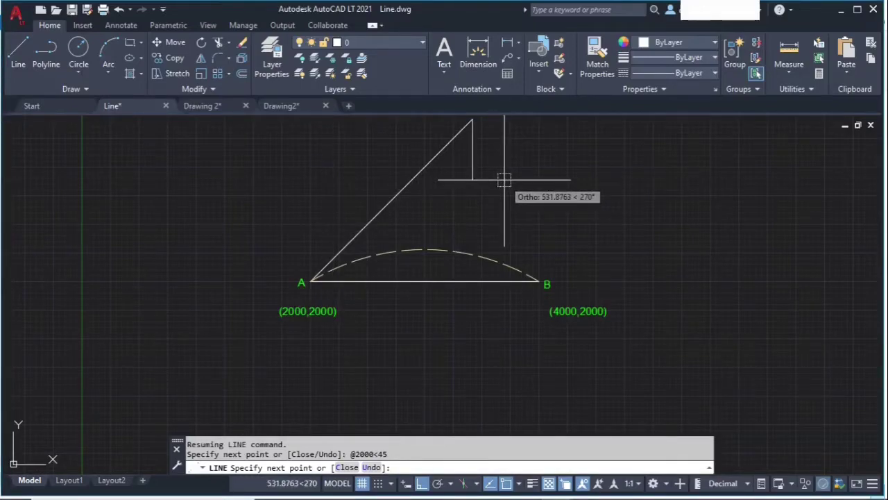
key(Return)
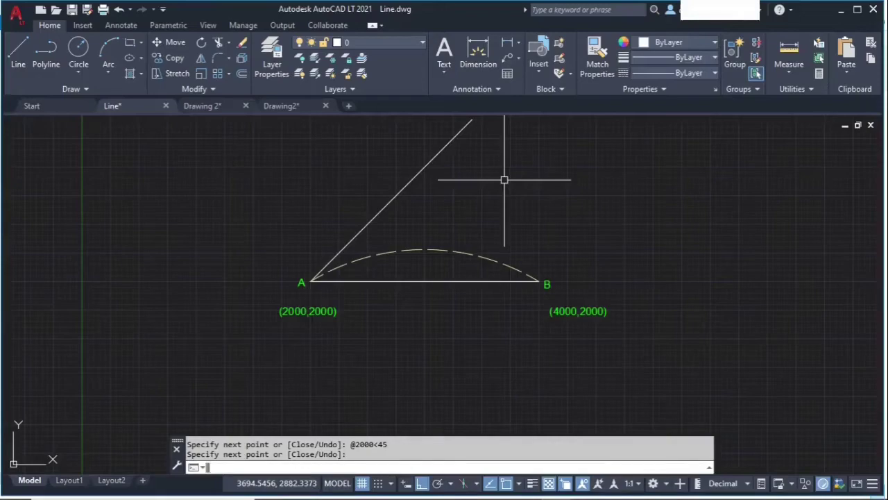
scroll(479, 177, up, 2)
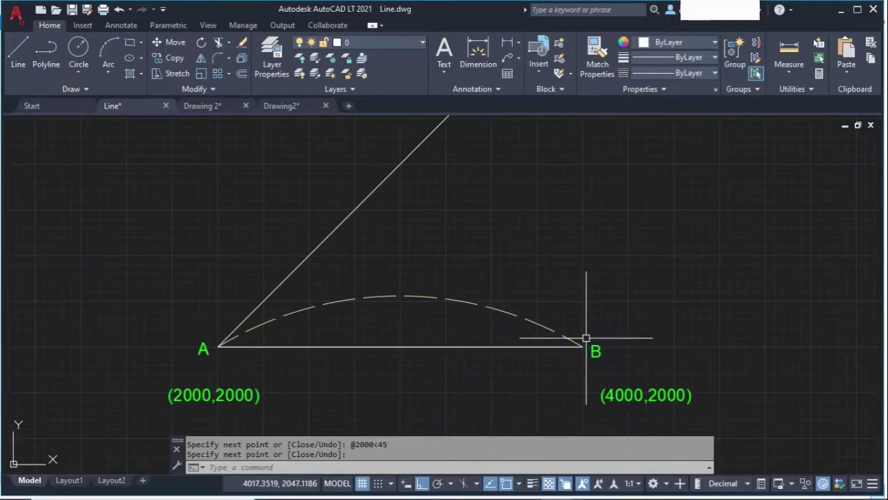
scroll(611, 278, down, 2)
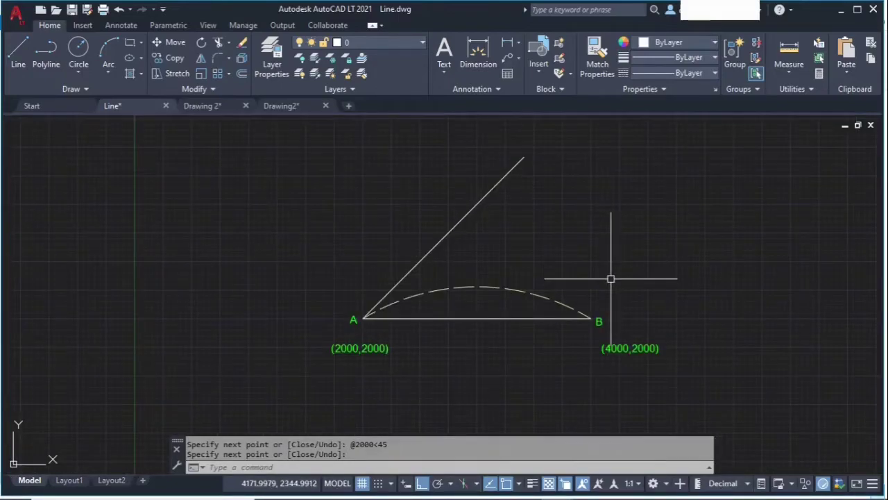
key(Escape)
key(Escape)
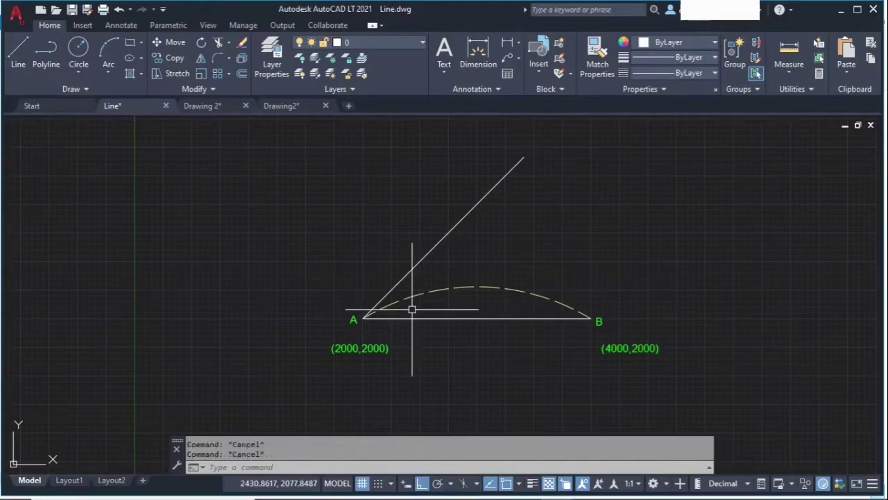
text(l)
key(Return)
click(362, 318)
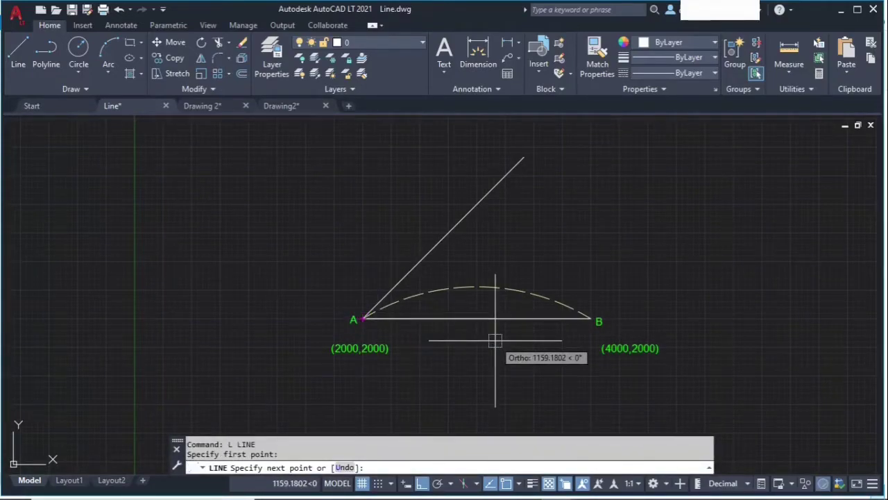
text(@2000)
text(<-4)
text(5)
key(Return)
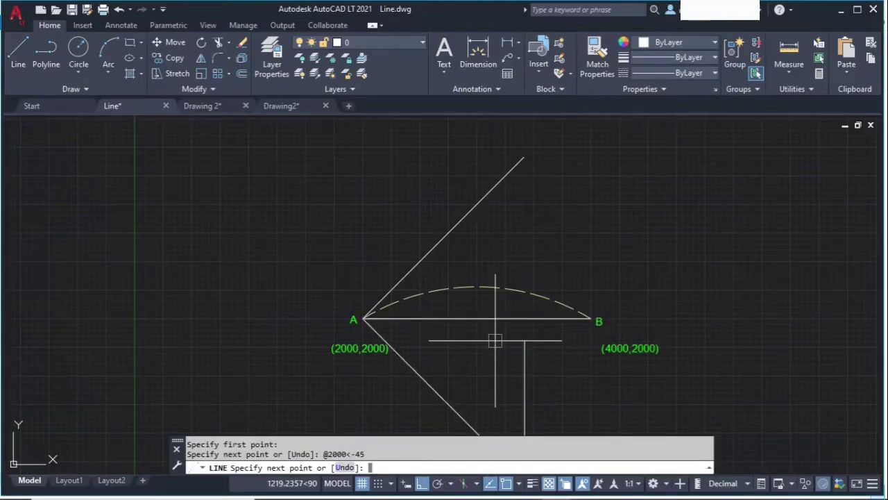
key(Return)
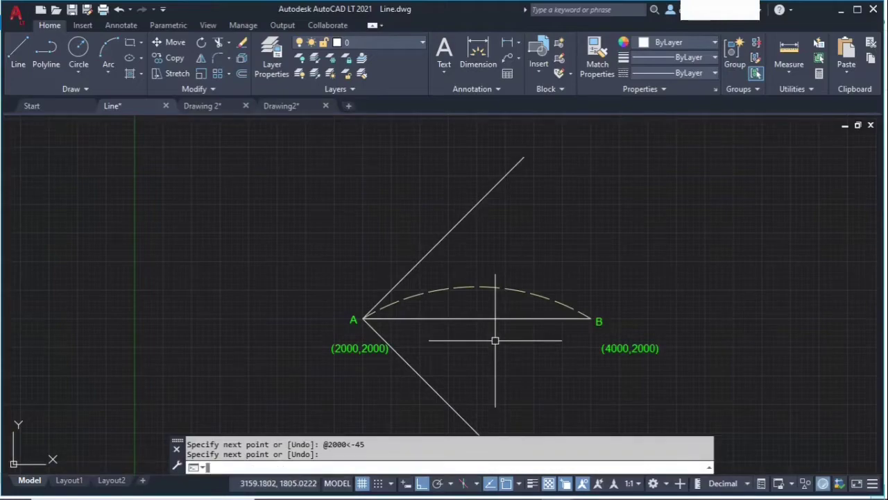
scroll(495, 340, down, 4)
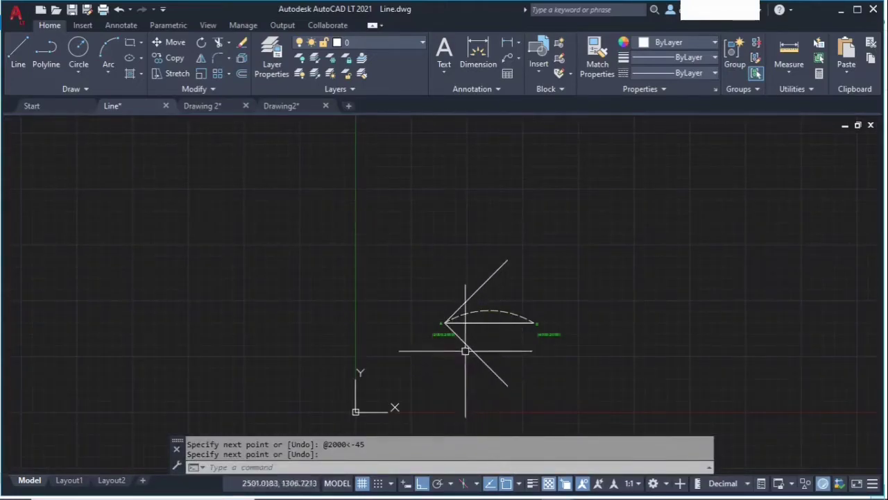
scroll(464, 349, up, 4)
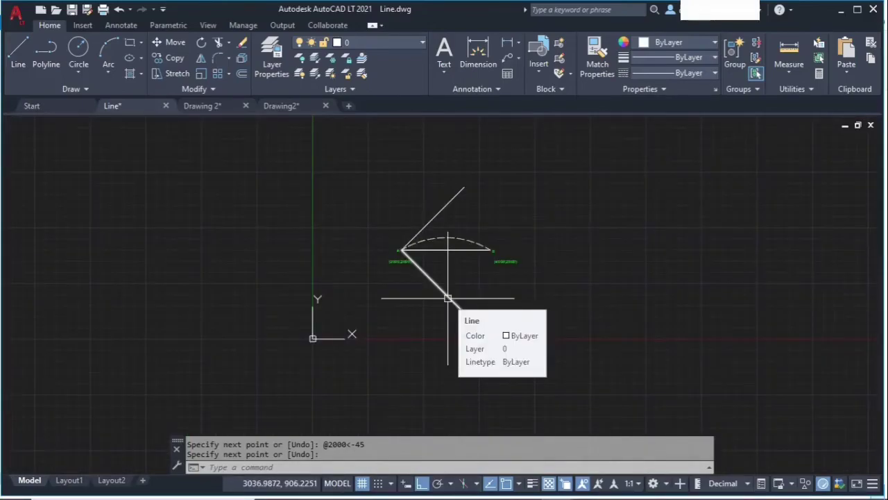
Step: Pan to the angle diagram and draw a 500-unit horizontal base to its right
scroll(466, 197, up, 6)
scroll(393, 264, up, 2)
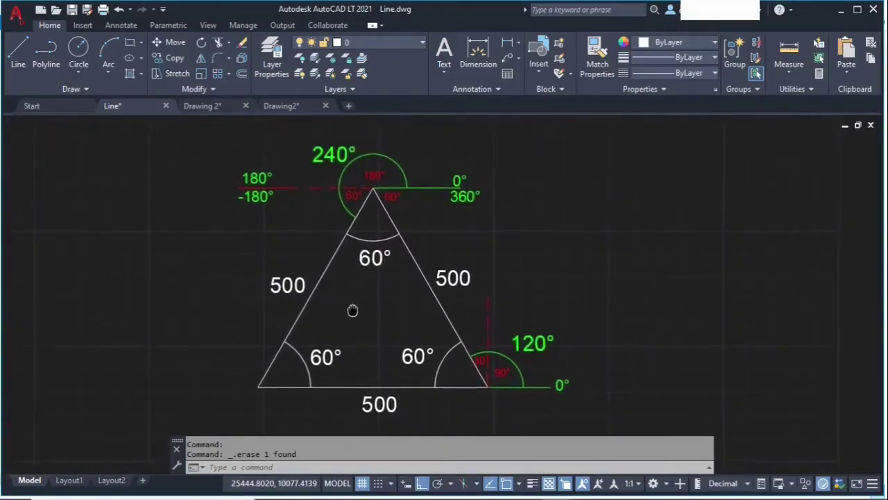
middle_drag(347, 316, 220, 291)
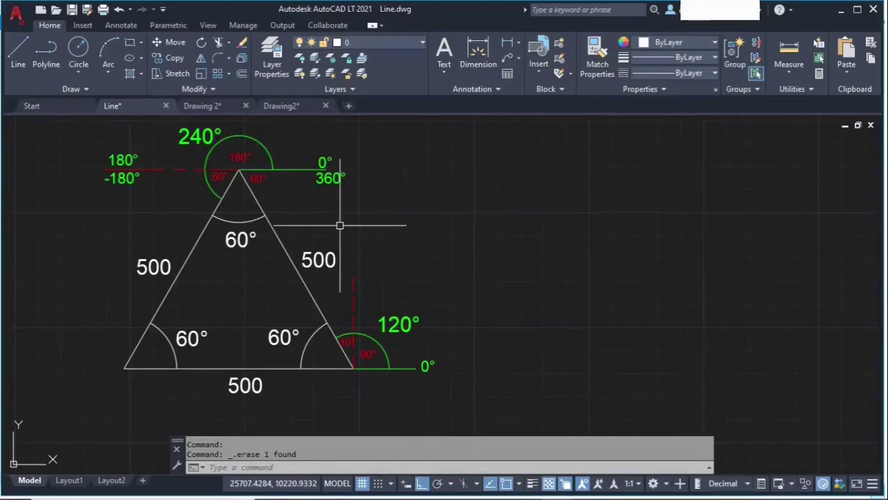
text(l)
key(Return)
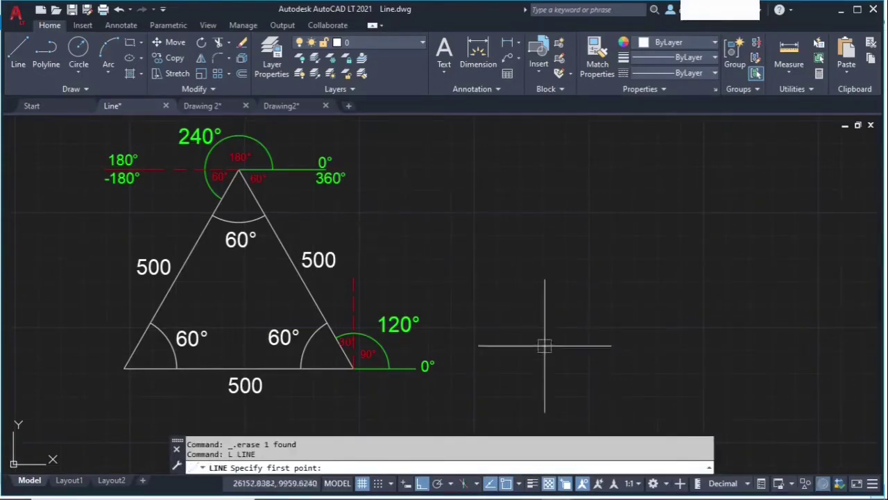
click(529, 360)
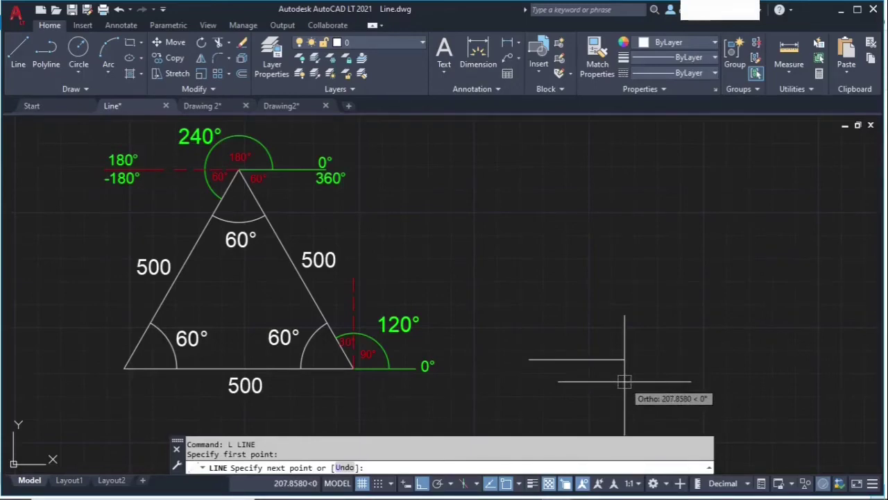
text(5)
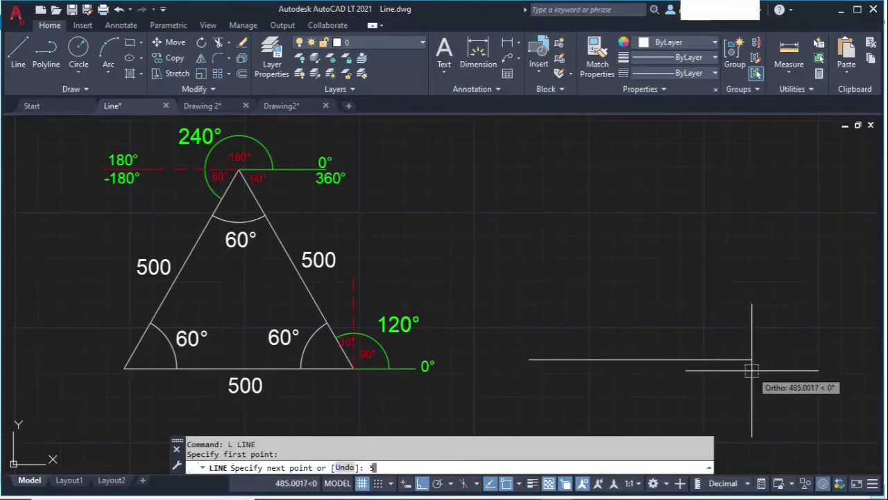
text(00)
key(Return)
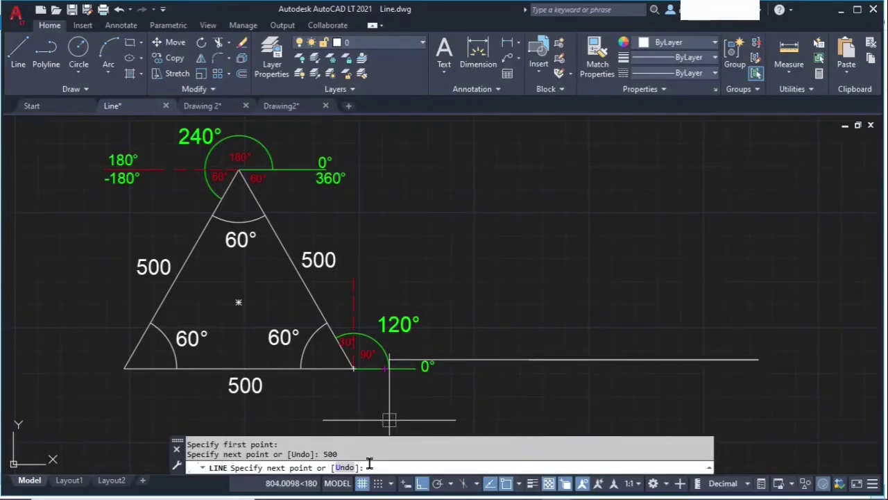
text(@)
text(500<)
text(120)
key(Return)
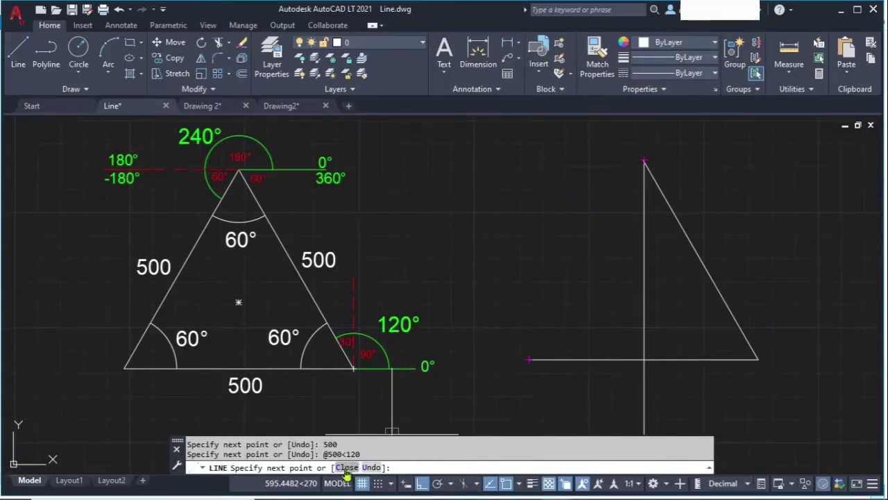
click(347, 467)
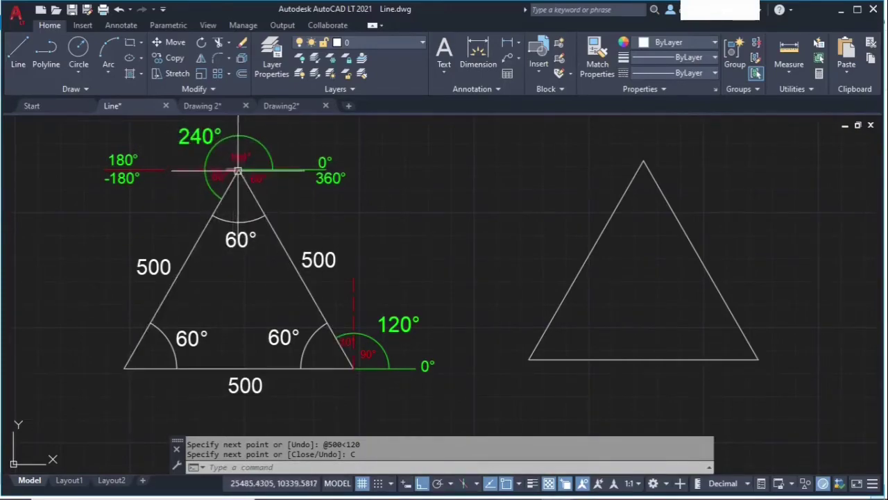
click(614, 212)
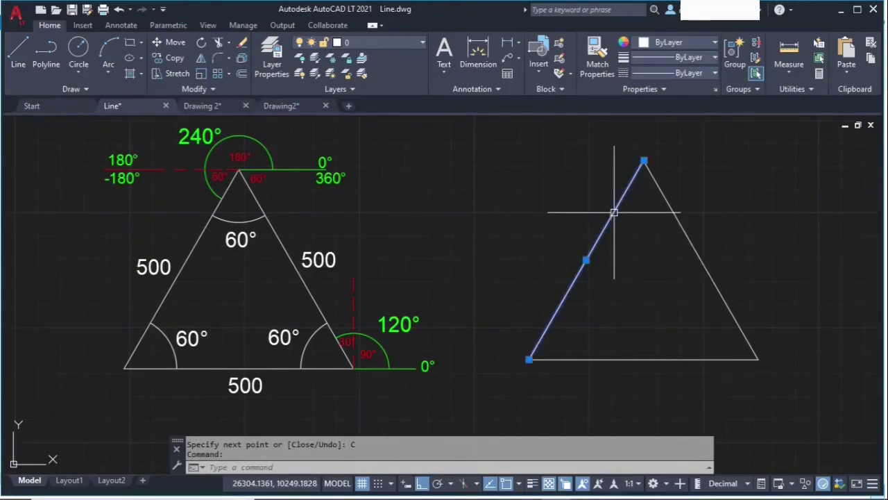
key(Delete)
text(l)
key(Return)
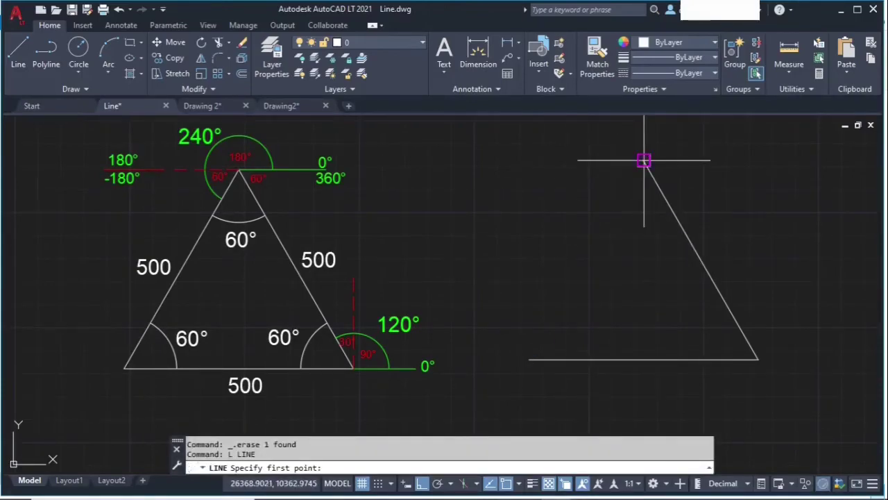
click(644, 160)
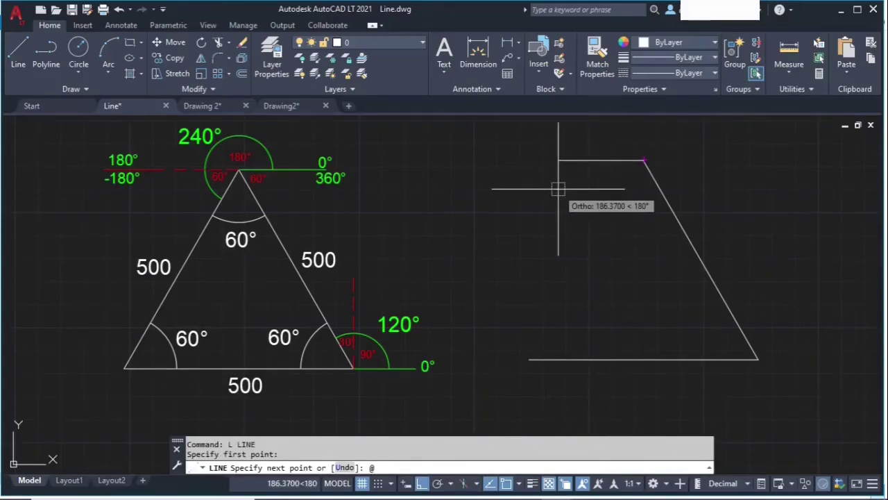
text(@5000)
key(BackSpace)
text(<240)
key(Return)
key(Return)
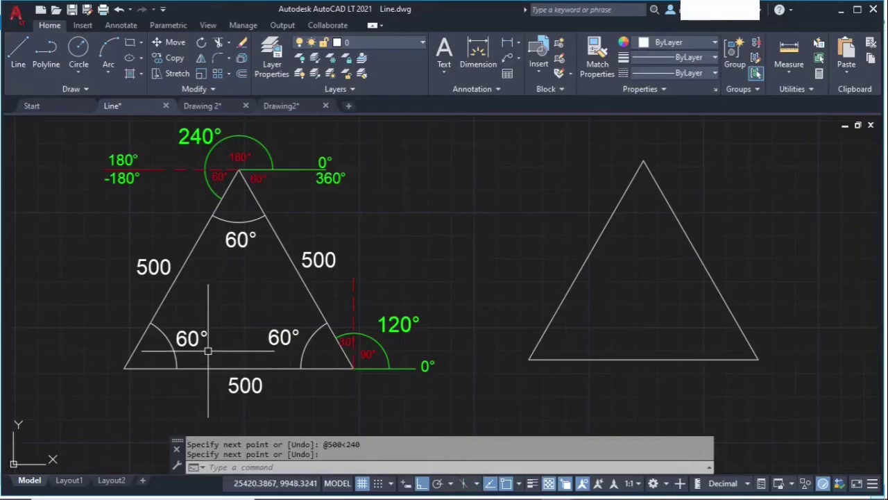
Step: End LINE and delete the triangle's left side again
key(Escape)
click(565, 297)
key(Delete)
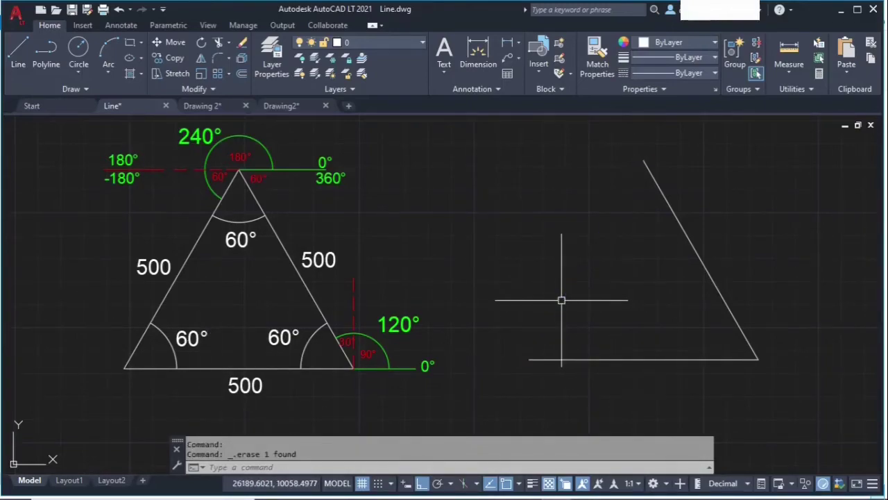
text(l)
key(Return)
click(528, 359)
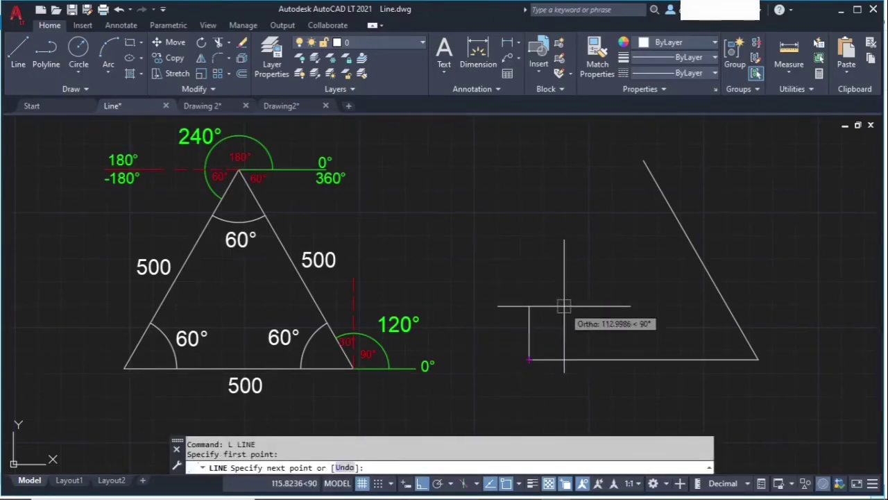
text(@)
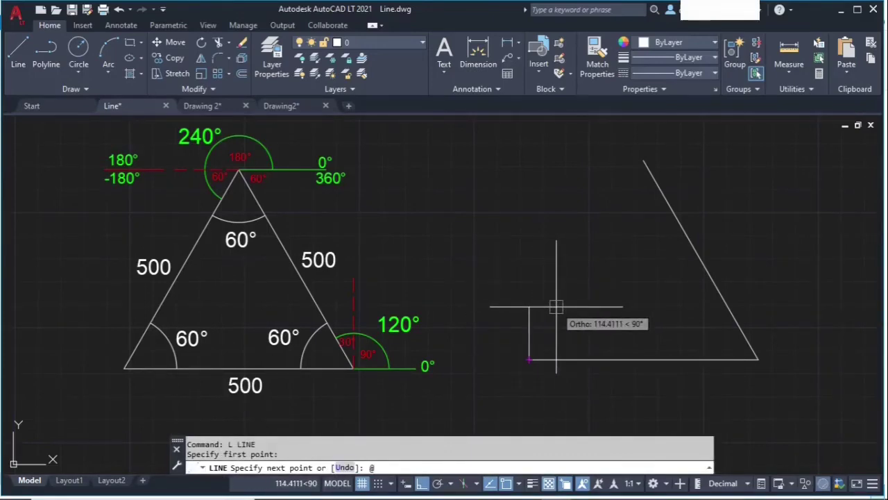
text(500)
text(<-300)
key(Return)
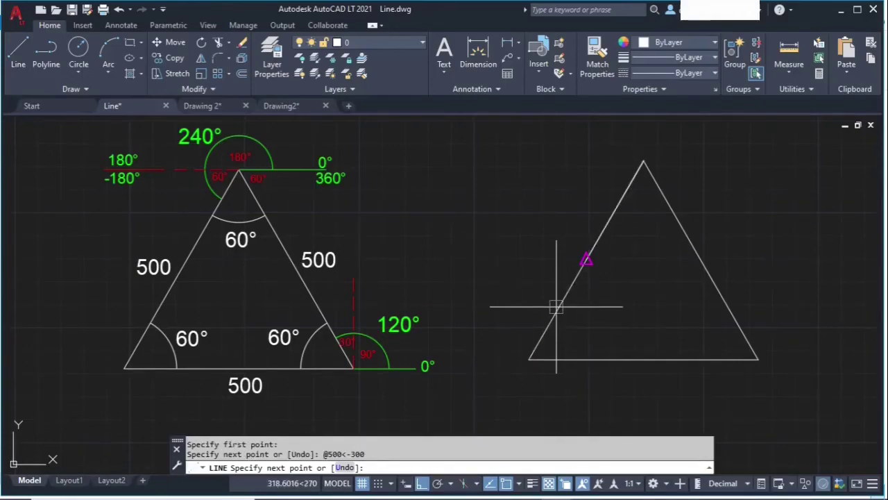
key(Escape)
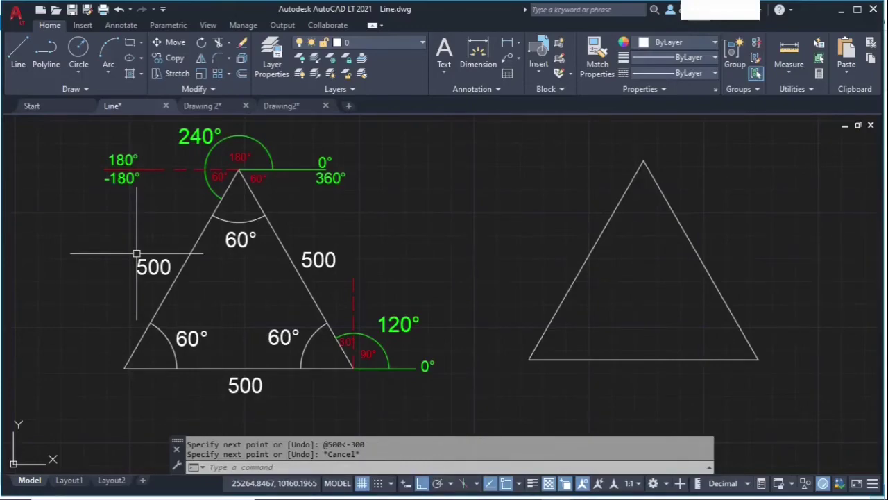
scroll(525, 244, down, 2)
Step: Turn on Dynamic Input and pan the view toward the drawing origin
scroll(528, 247, down, 2)
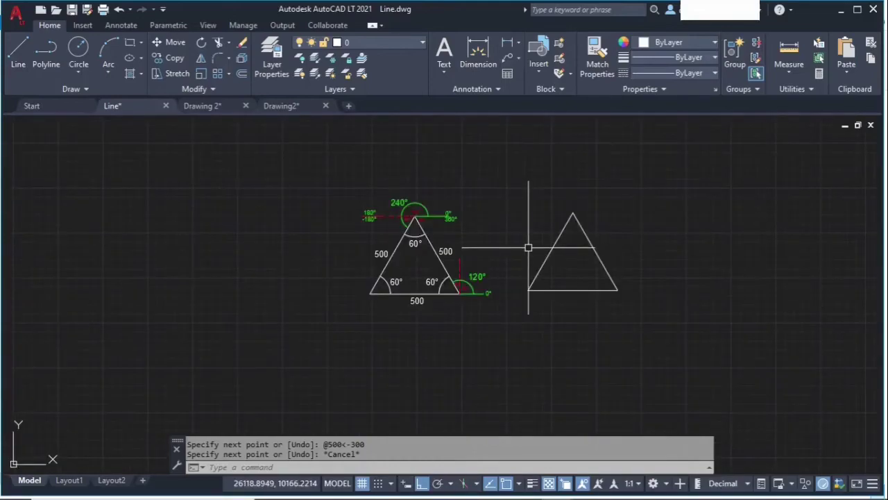
scroll(528, 247, down, 2)
scroll(430, 291, up, 1)
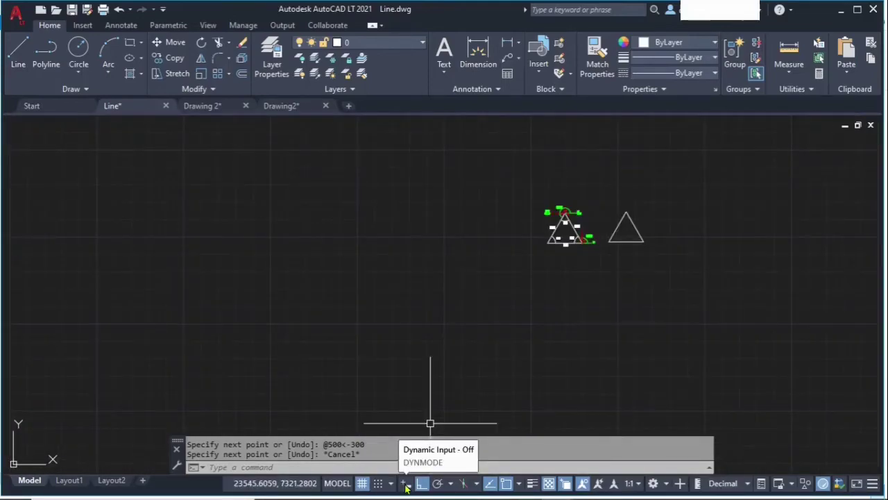
click(406, 485)
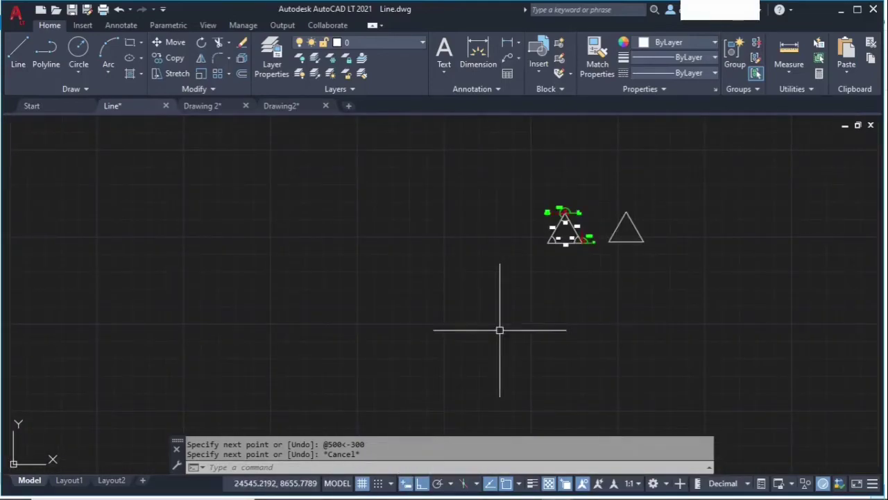
scroll(493, 332, down, 3)
middle_drag(303, 365, 376, 306)
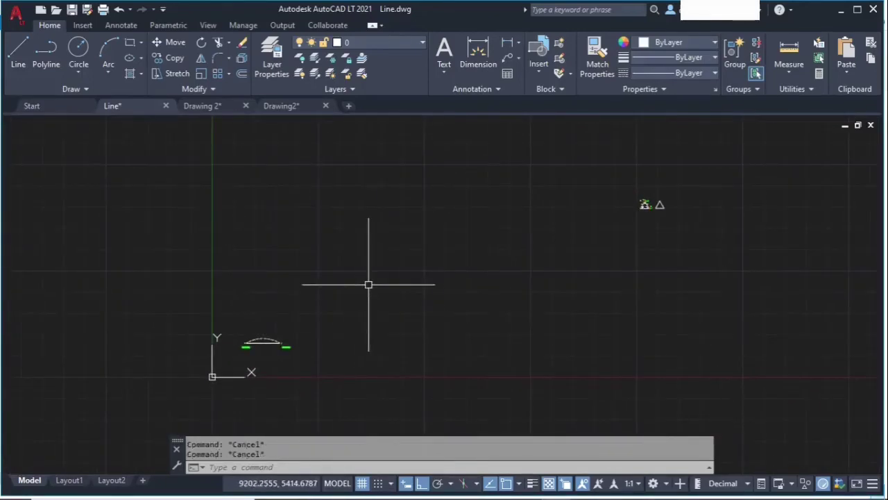
Step: Start LINE at a new corner and draw the 500-unit horizontal base
text(L)
key(Return)
scroll(378, 243, up, 2)
click(348, 290)
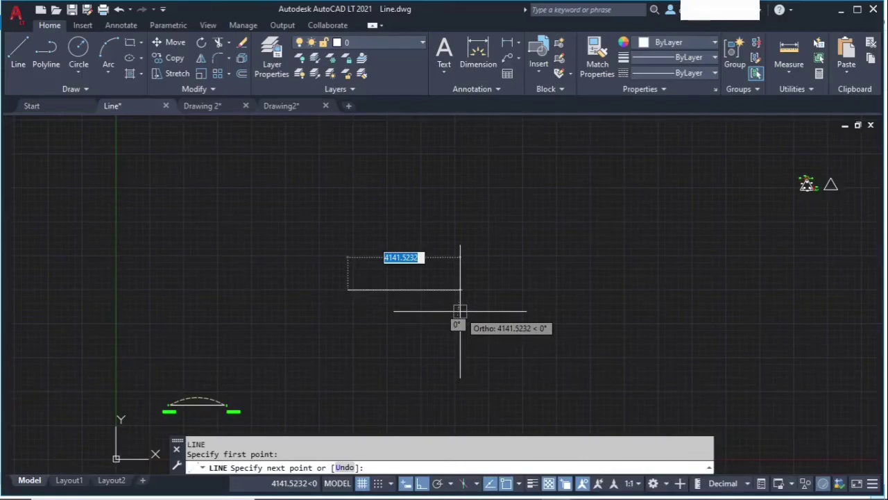
text(5000)
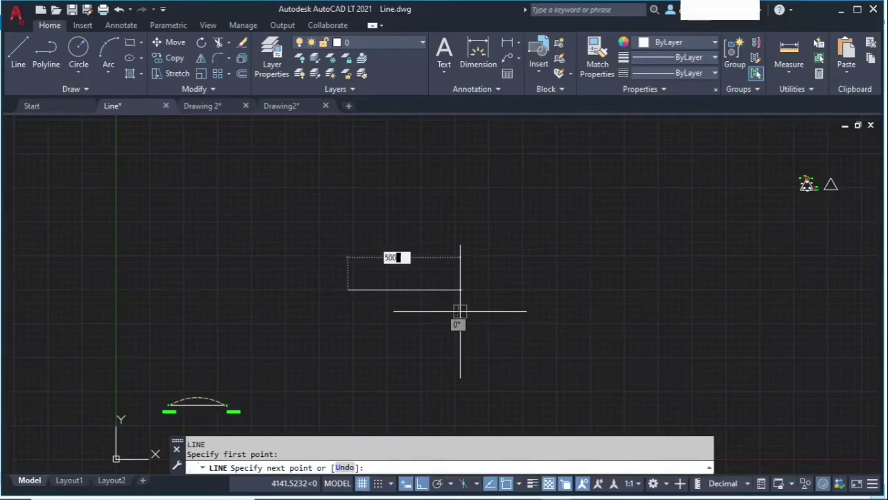
key(BackSpace)
key(Return)
Step: Turn Ortho off with F8 and add the 500-unit side at 120°
scroll(379, 314, up, 4)
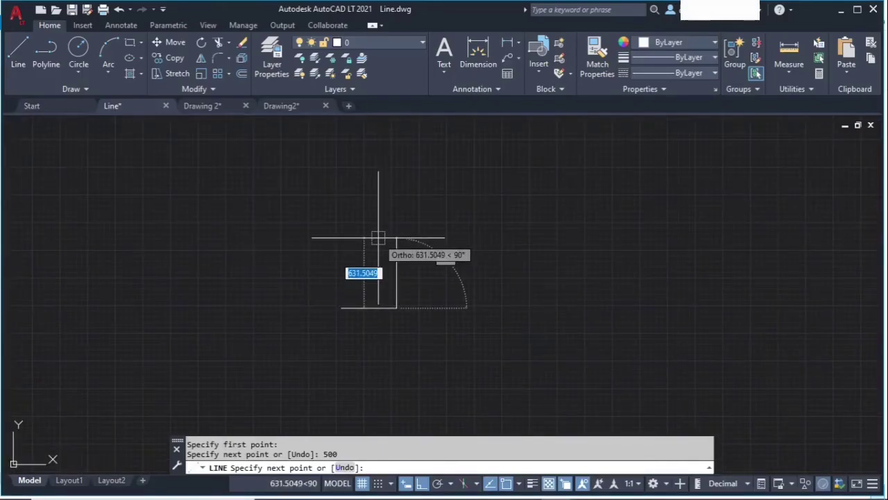
key(F8)
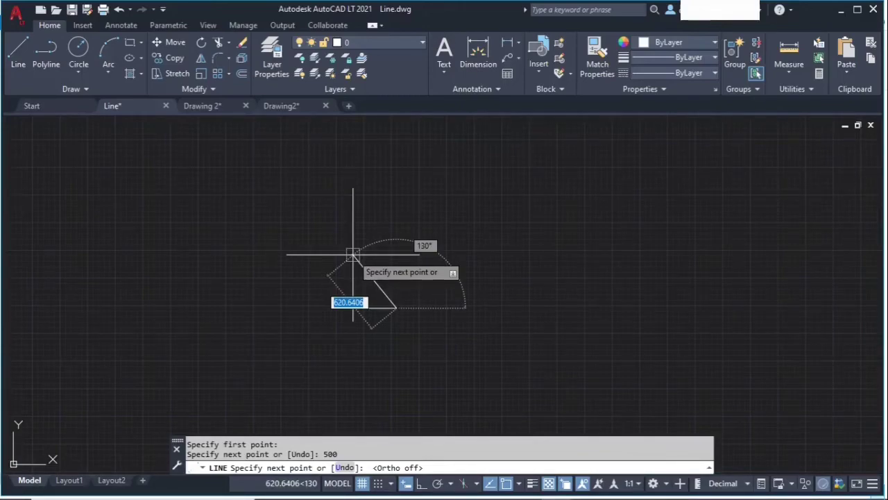
text(5)
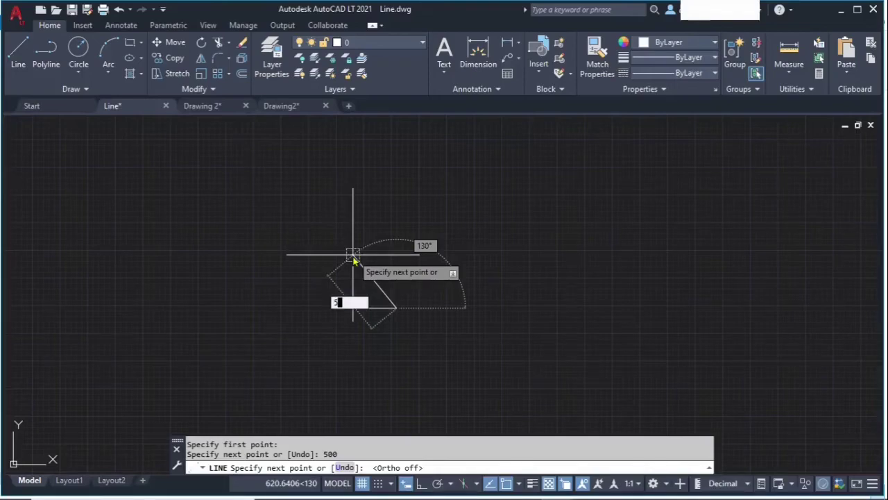
text(00)
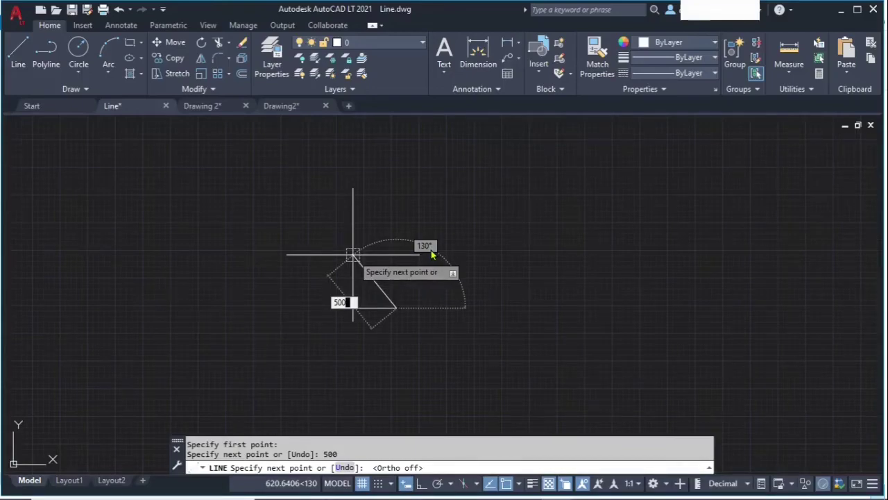
key(Tab)
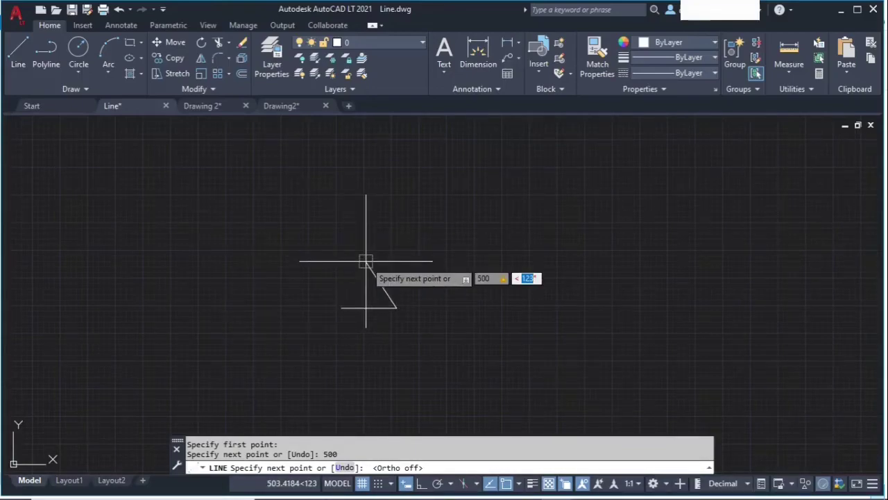
text(120)
key(Return)
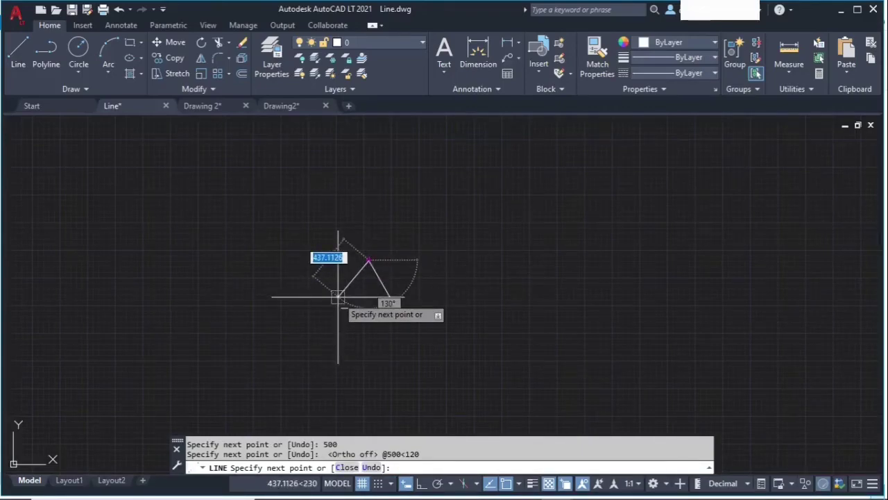
text(500)
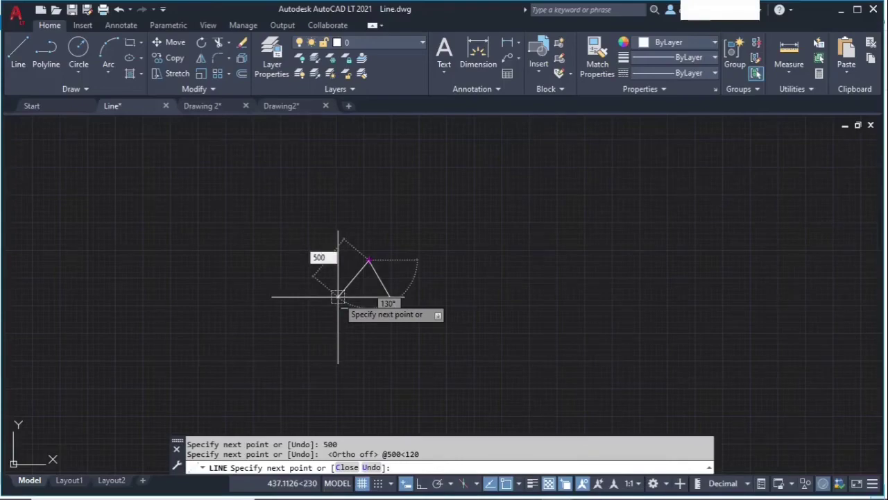
key(Tab)
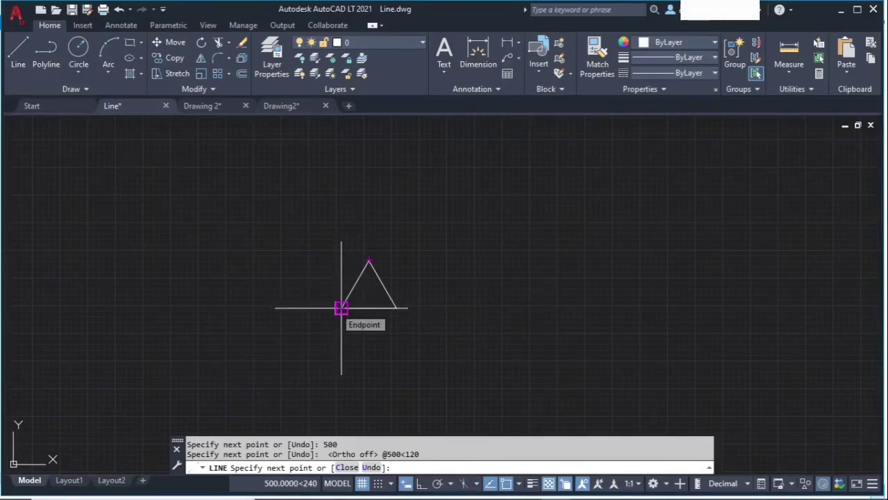
text(@500<240)
key(Return)
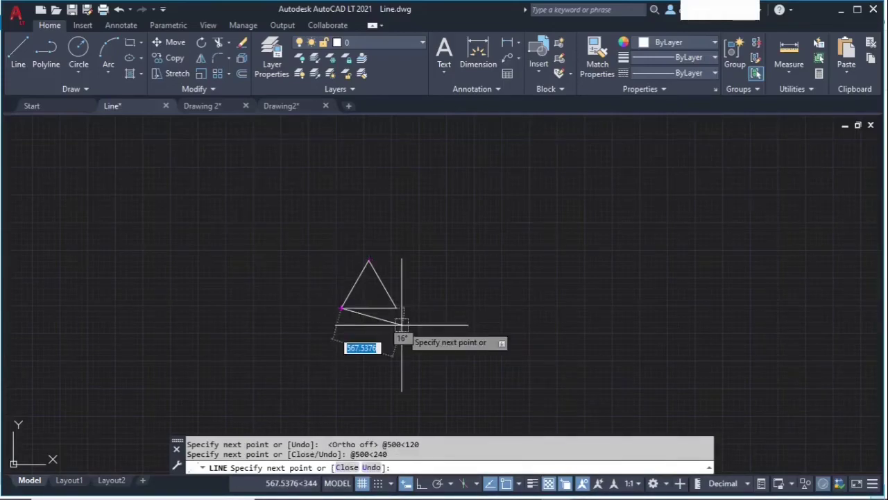
key(Return)
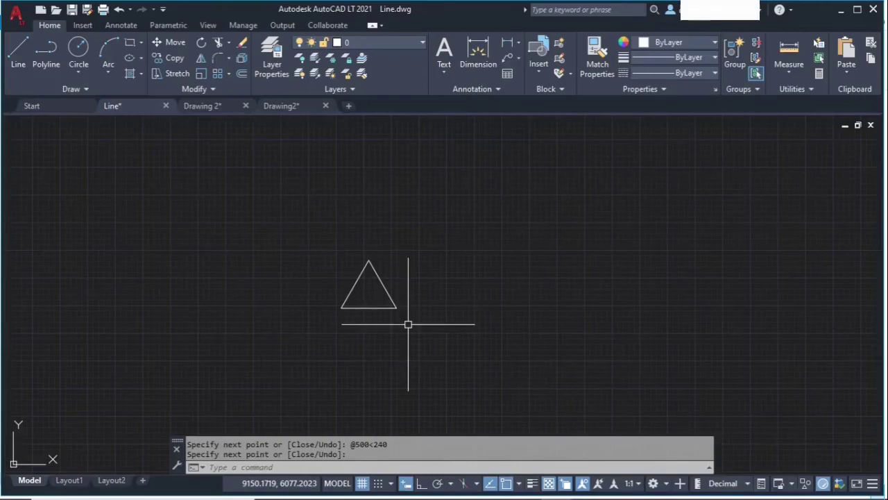
Step: Zoom the view to inspect the new 500-unit triangle beside the reference triangle
scroll(401, 336, down, 3)
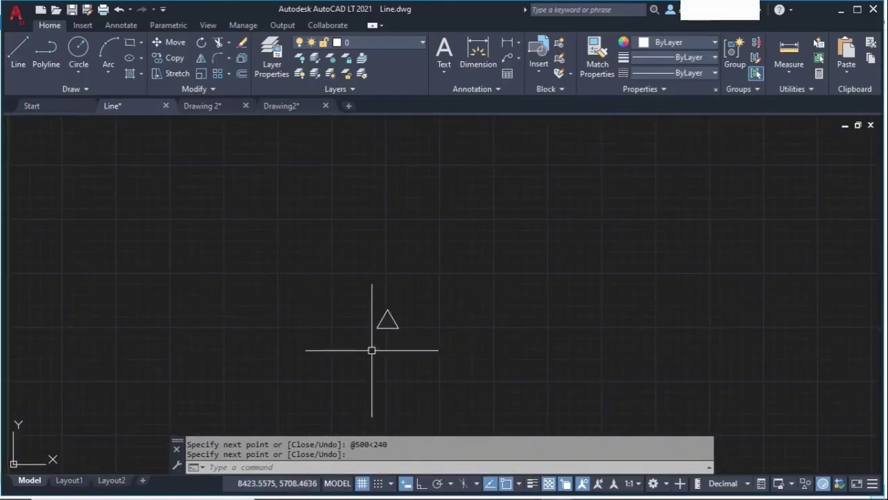
scroll(666, 285, up, 2)
scroll(654, 254, up, 2)
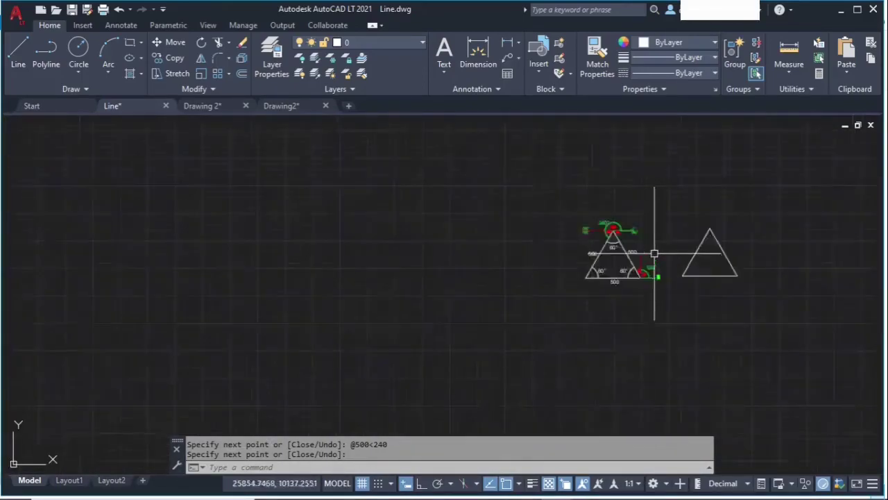
scroll(654, 254, up, 3)
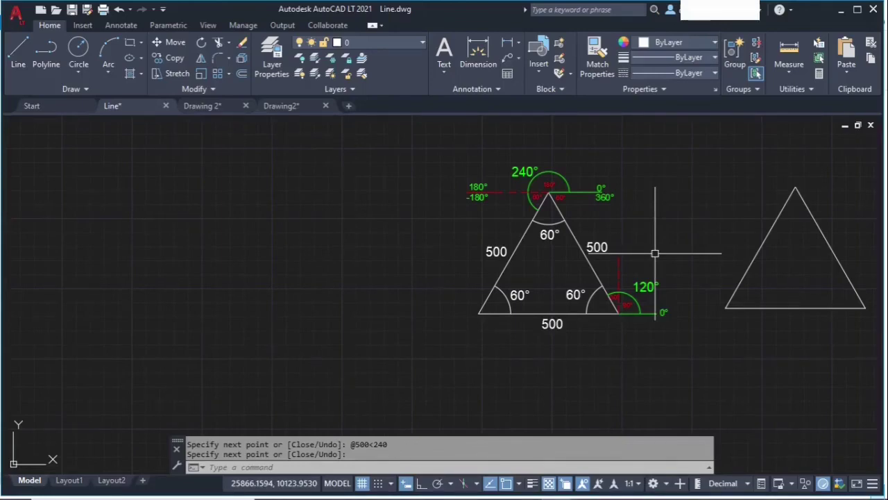